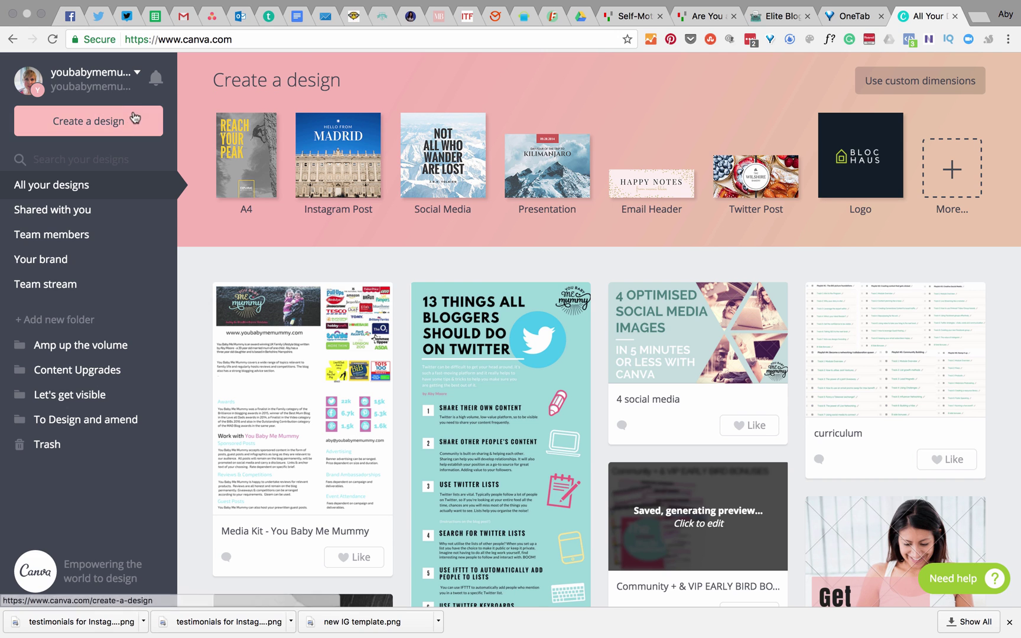
# Show the full list of Canva design types from the home page
pyautogui.click(287, 41)
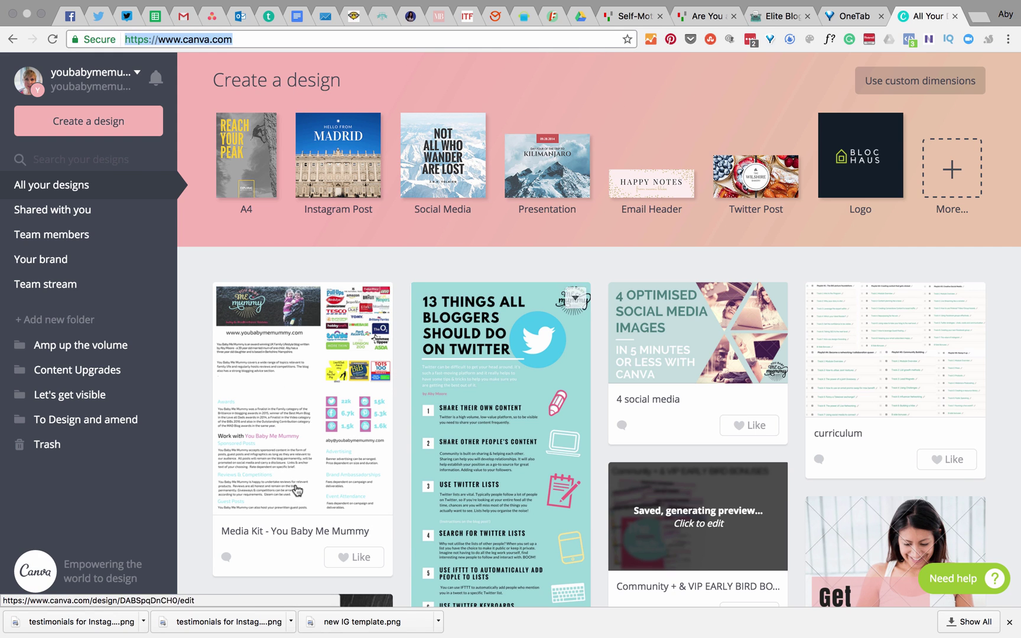
pyautogui.click(955, 174)
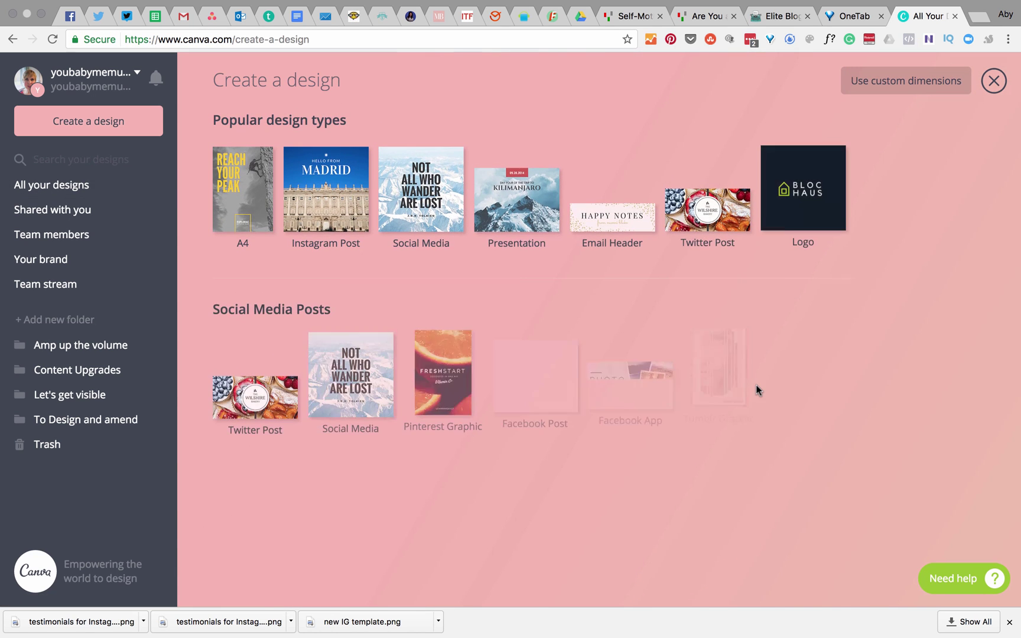
# Create a new custom-size design of 1000 × 700 px
pyautogui.scroll(-2, 758, 390)
pyautogui.scroll(2, 758, 385)
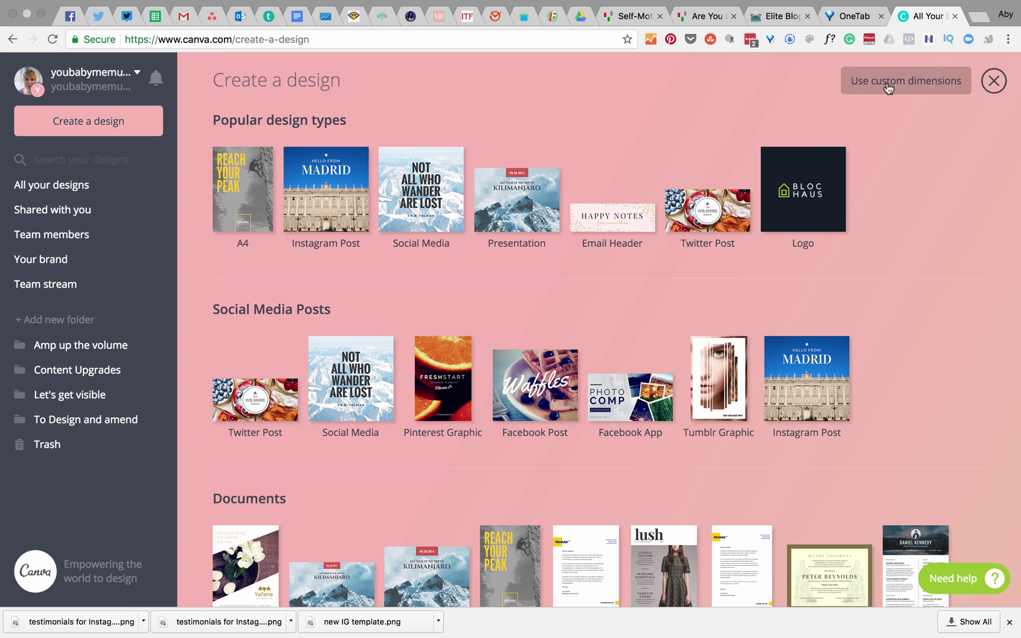
pyautogui.click(932, 86)
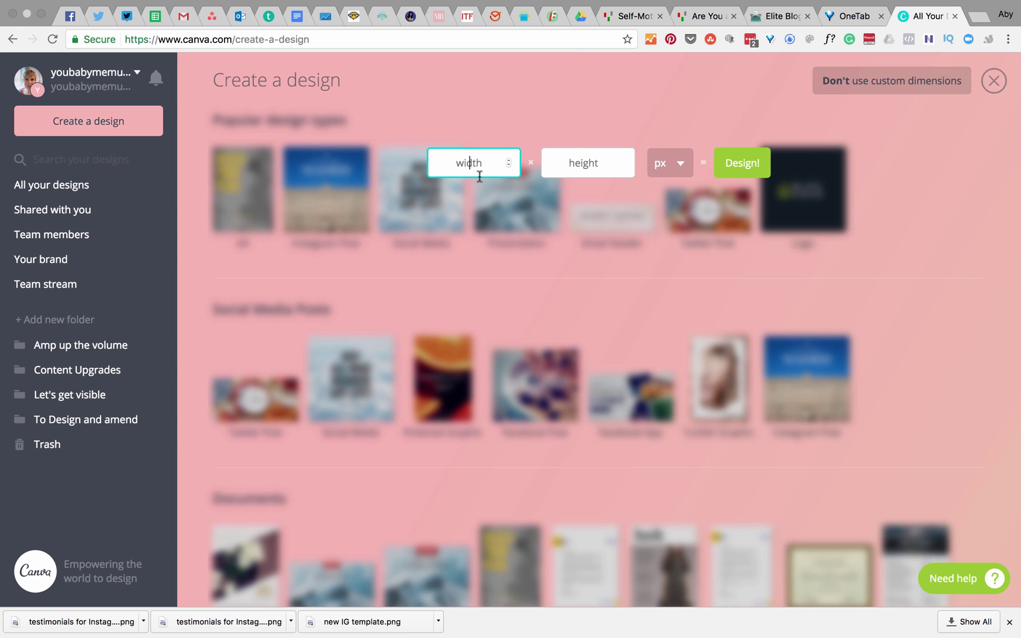
pyautogui.write('1000')
pyautogui.click(586, 162)
pyautogui.write('700')
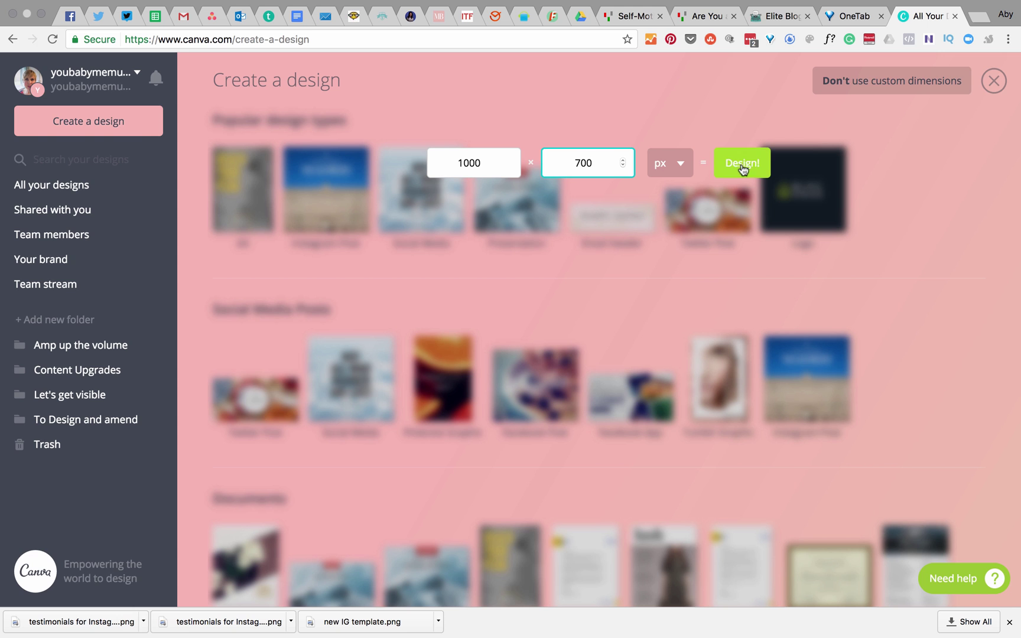
pyautogui.click(742, 166)
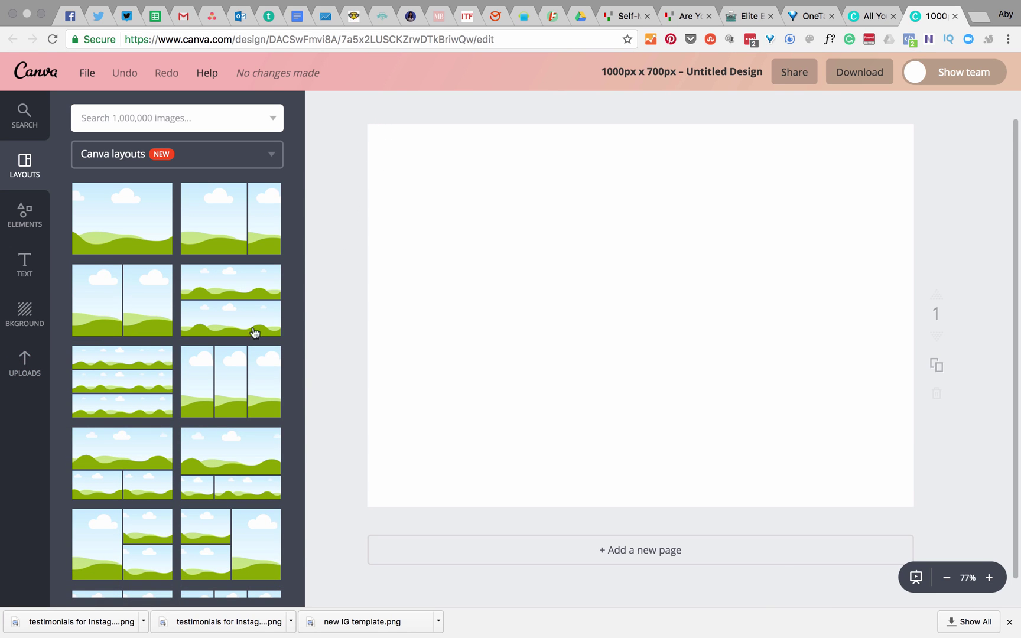
# Add the uploaded Blog Posts That Sell cover image to the page
pyautogui.click(25, 369)
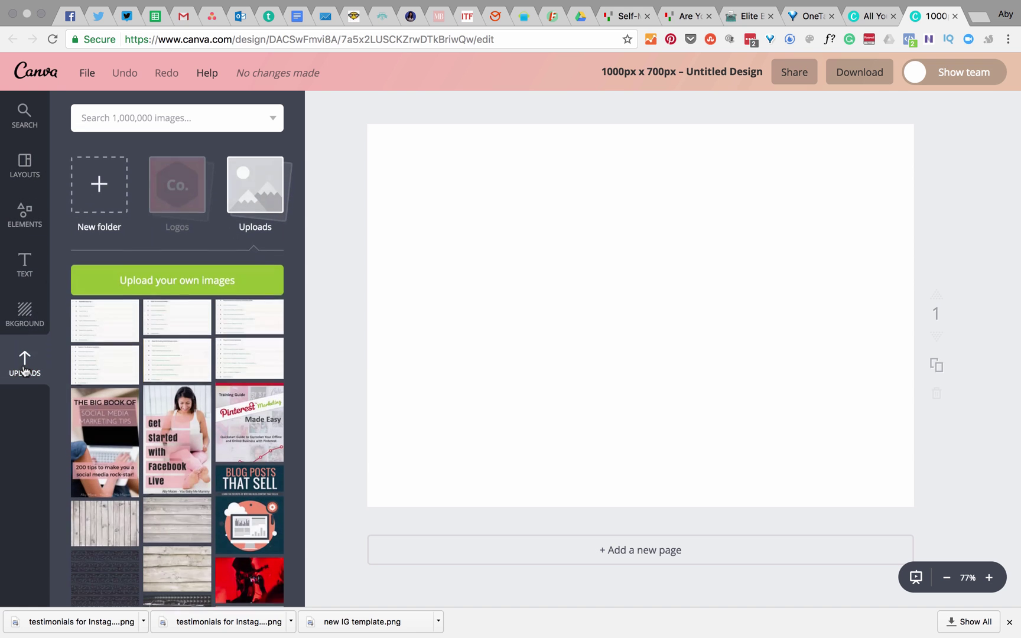
pyautogui.scroll(-2, 141, 383)
pyautogui.scroll(-2, 140, 383)
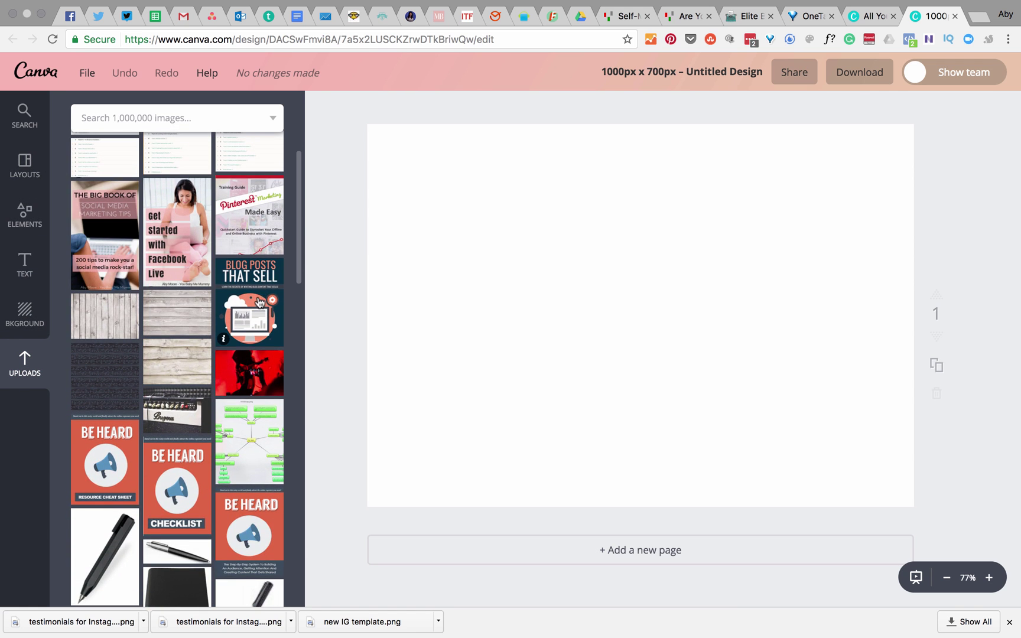
pyautogui.click(259, 302)
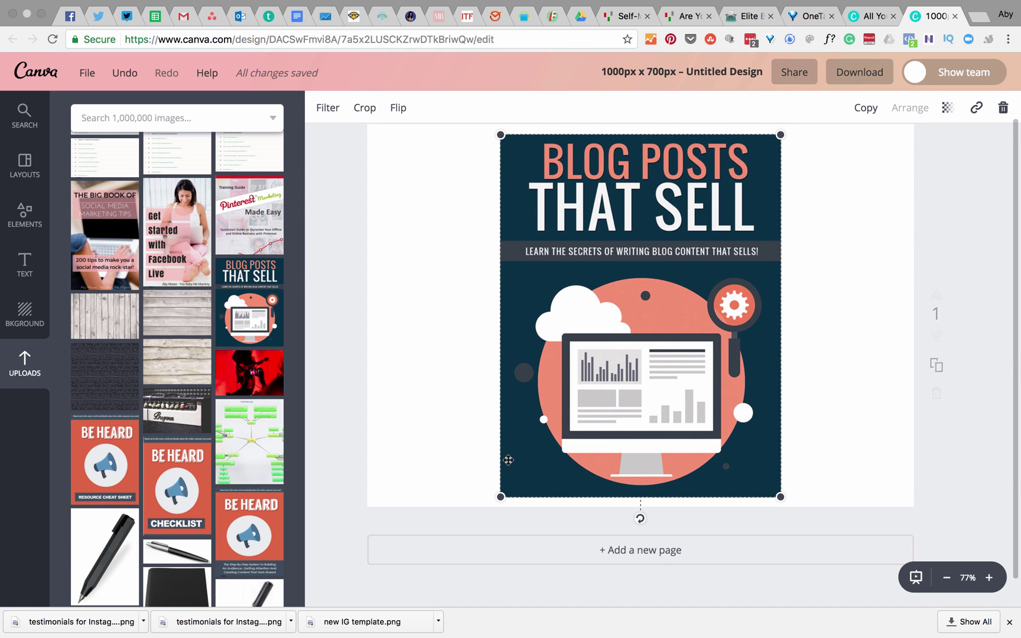
pyautogui.click(25, 360)
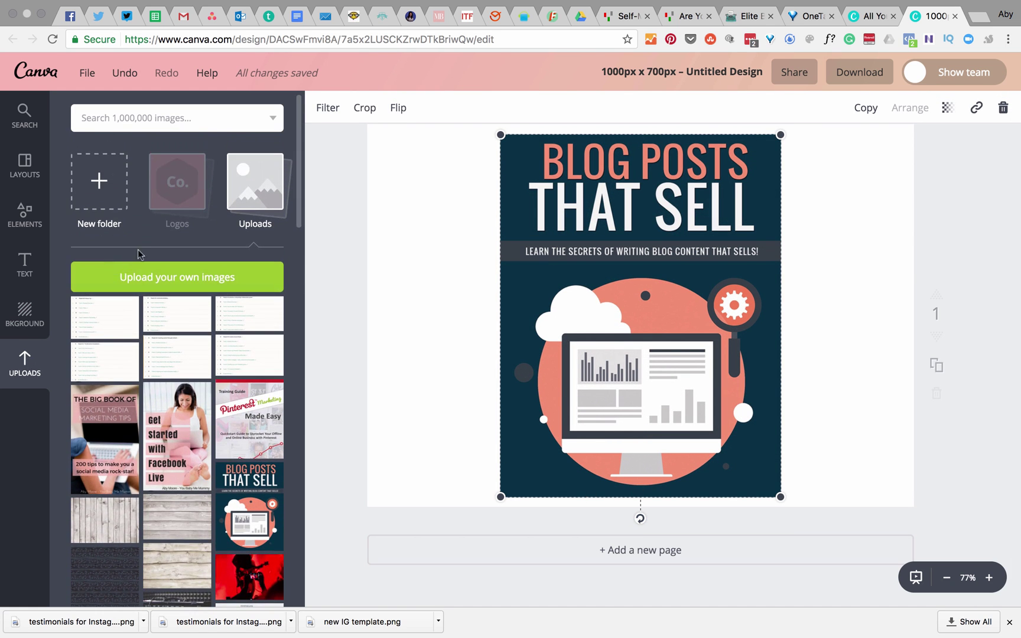
pyautogui.click(152, 282)
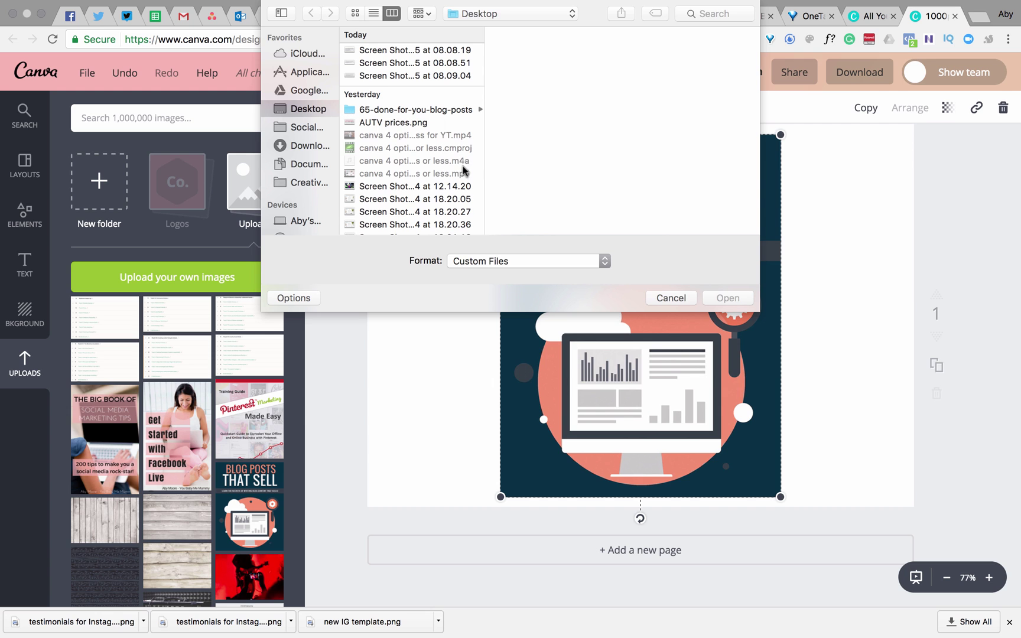
pyautogui.click(661, 299)
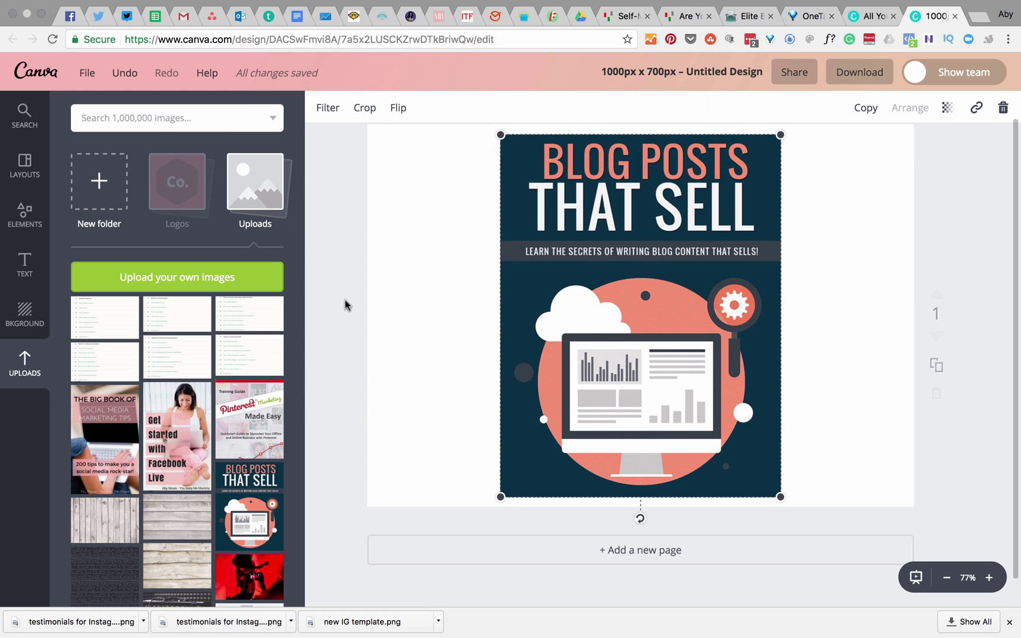
pyautogui.scroll(-1, 217, 392)
# Shrink the cover image and place it upright on the page's left side
pyautogui.moveTo(249, 438); pyautogui.dragTo(591, 331)
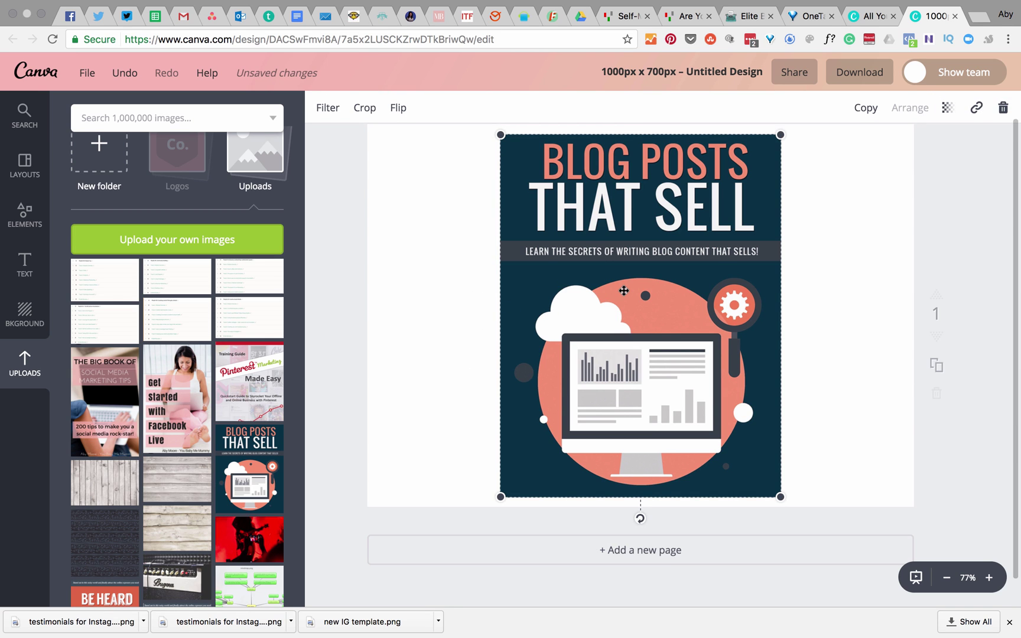
pyautogui.moveTo(502, 136); pyautogui.dragTo(541, 192)
pyautogui.moveTo(650, 355); pyautogui.dragTo(556, 312)
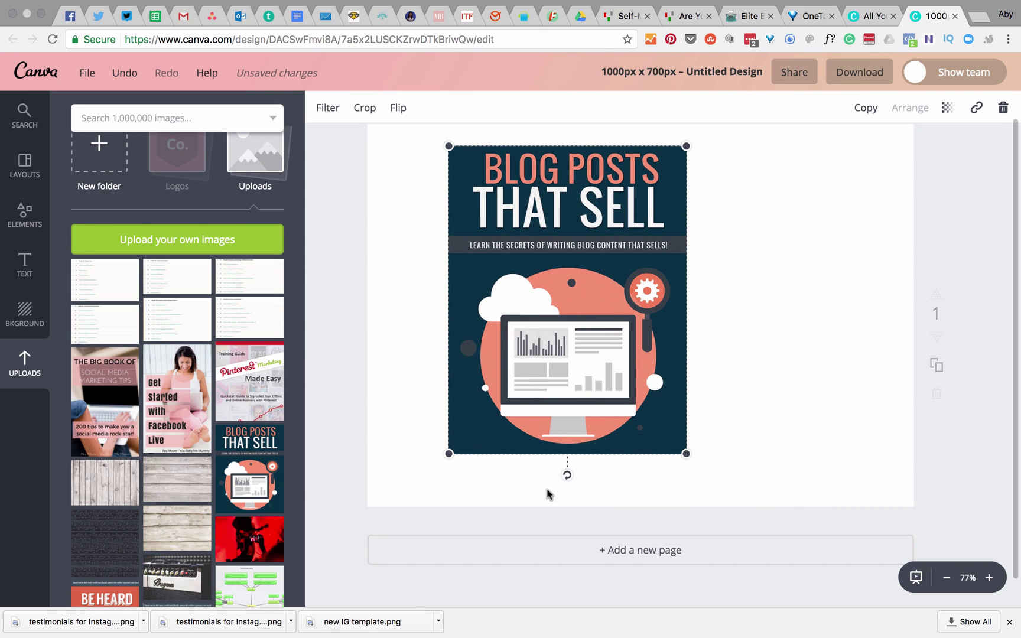
pyautogui.moveTo(568, 482)
pyautogui.mouseDown()
pyautogui.moveTo(581, 471)
pyautogui.moveTo(611, 483)
pyautogui.moveTo(501, 479)
pyautogui.moveTo(596, 480)
pyautogui.moveTo(566, 486)
pyautogui.mouseUp()
pyautogui.moveTo(601, 326); pyautogui.dragTo(538, 315)
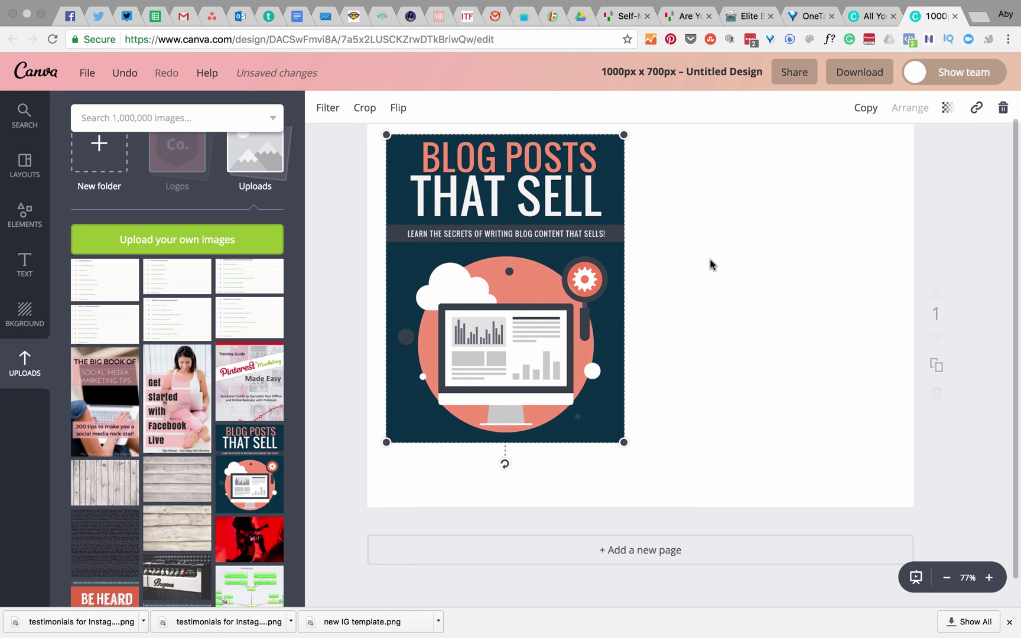
pyautogui.moveTo(510, 251); pyautogui.dragTo(509, 274)
pyautogui.click(803, 216)
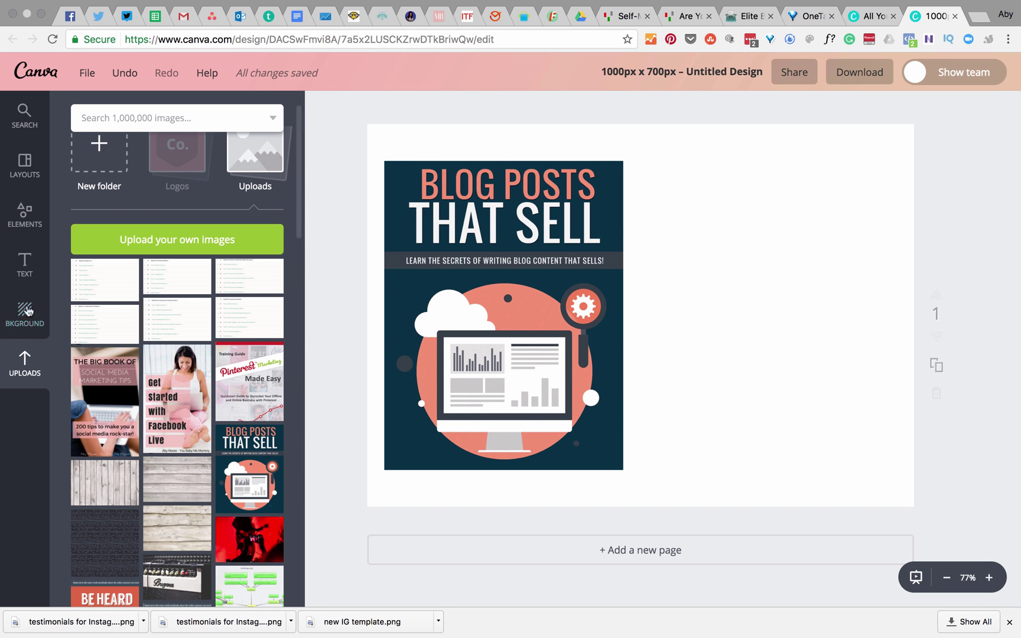
# Add a heading text box with 'hghghgh', then delete it again
pyautogui.click(24, 266)
pyautogui.click(204, 204)
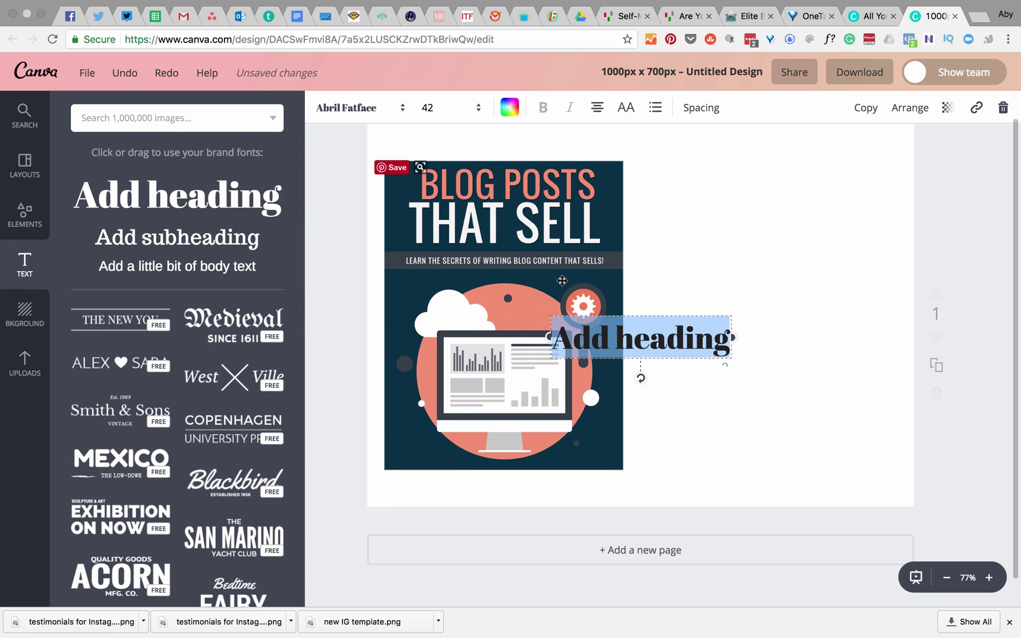
pyautogui.write('hghghgh')
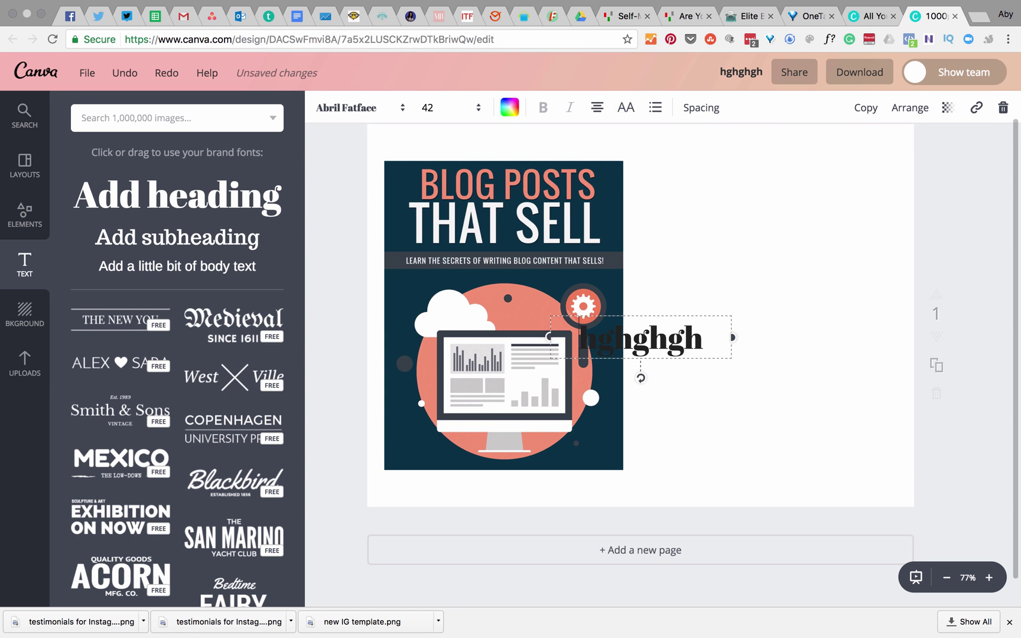
pyautogui.doubleClick(715, 340)
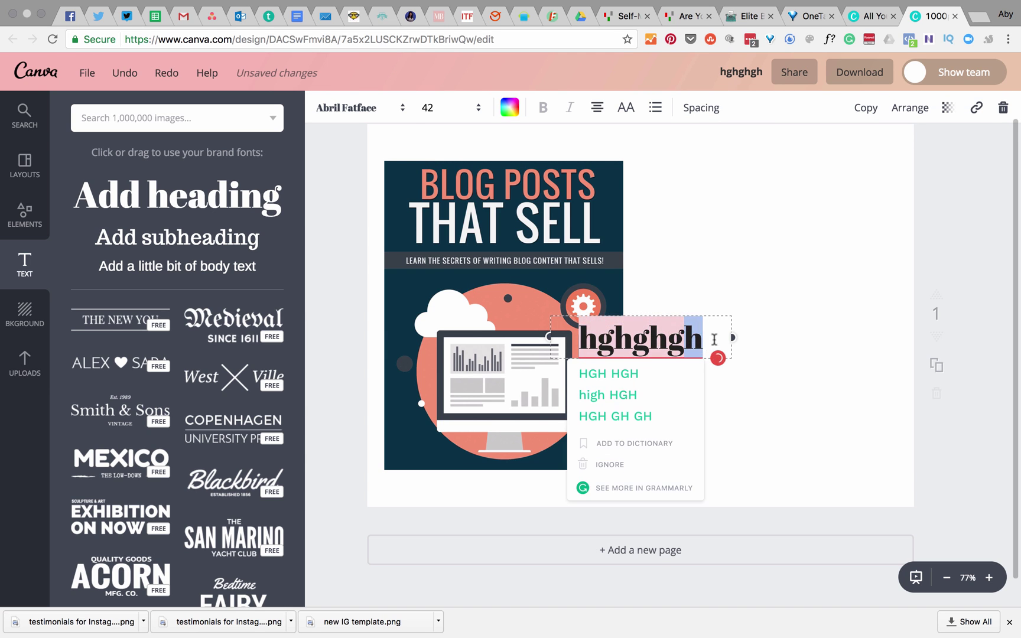
pyautogui.press('BackSpace')
pyautogui.click(792, 305)
# Add the Bedtime Fairy Stories text combination and move it beside the cover
pyautogui.scroll(-2, 188, 348)
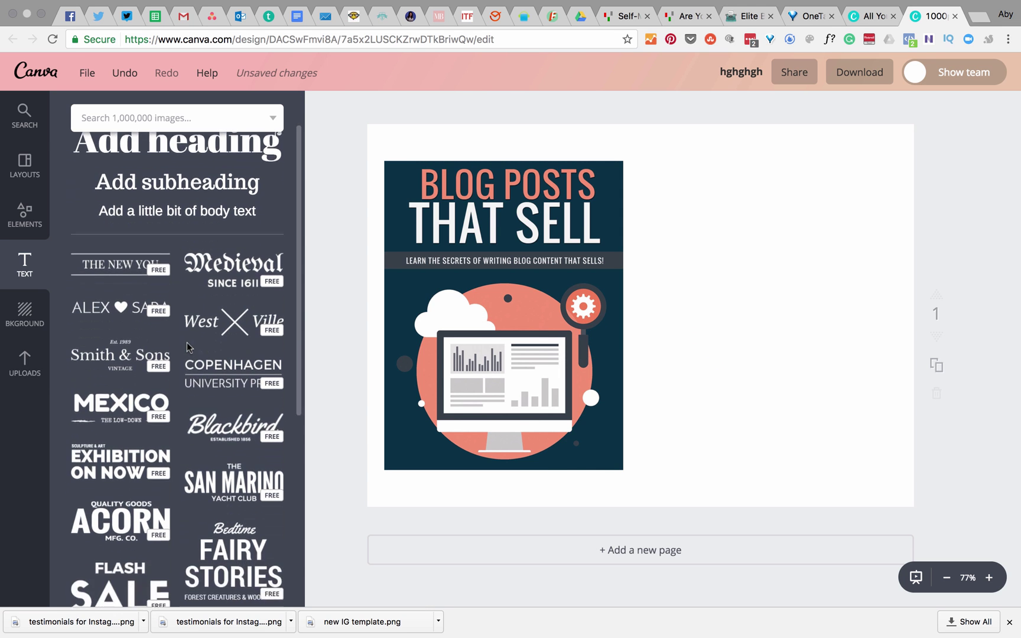
pyautogui.scroll(-3, 143, 471)
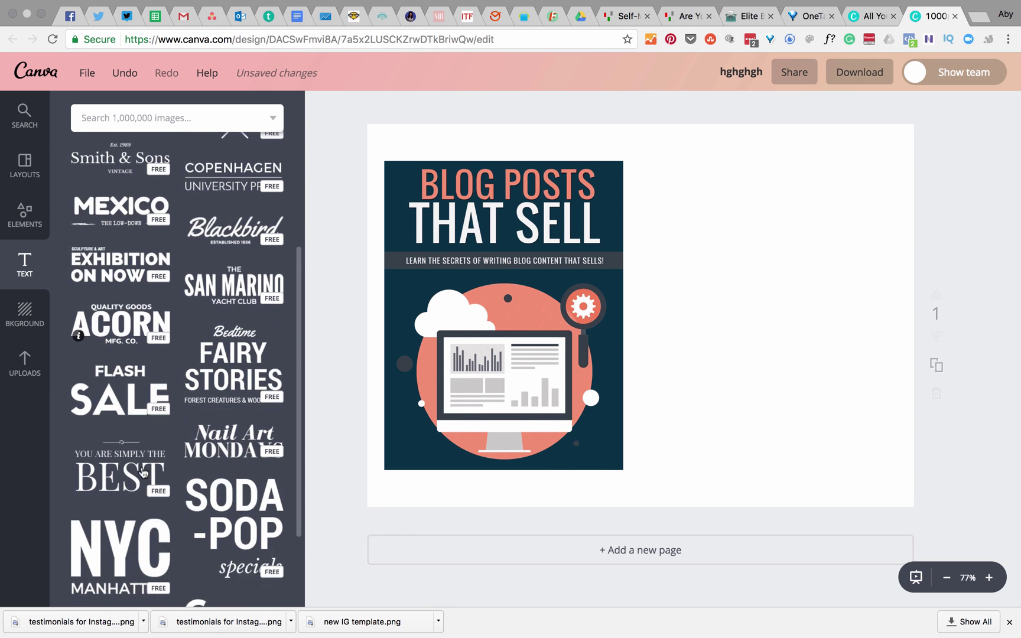
pyautogui.click(235, 369)
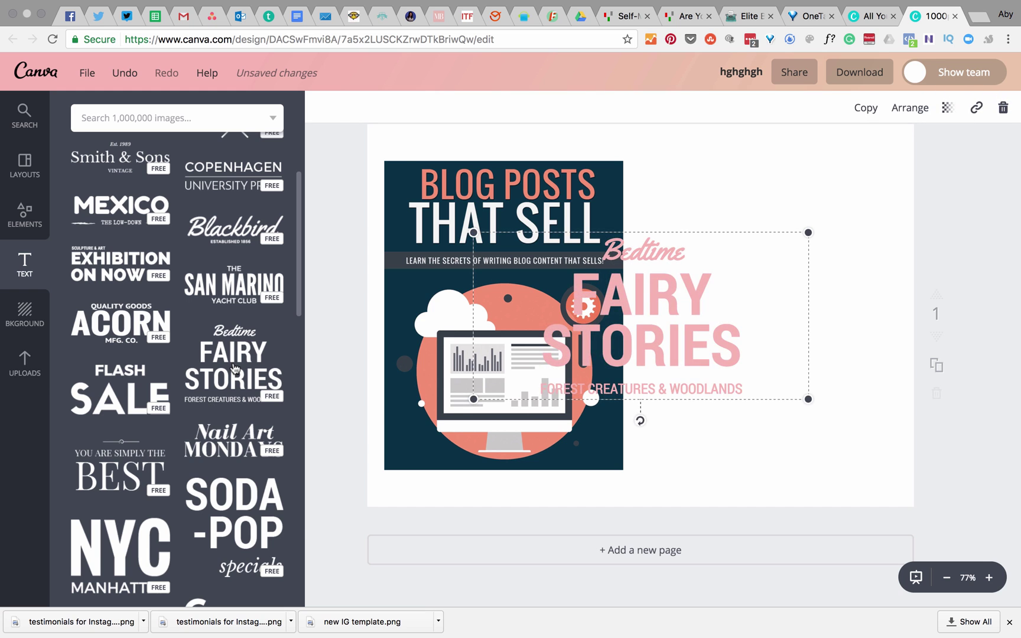
pyautogui.moveTo(668, 291); pyautogui.dragTo(785, 242)
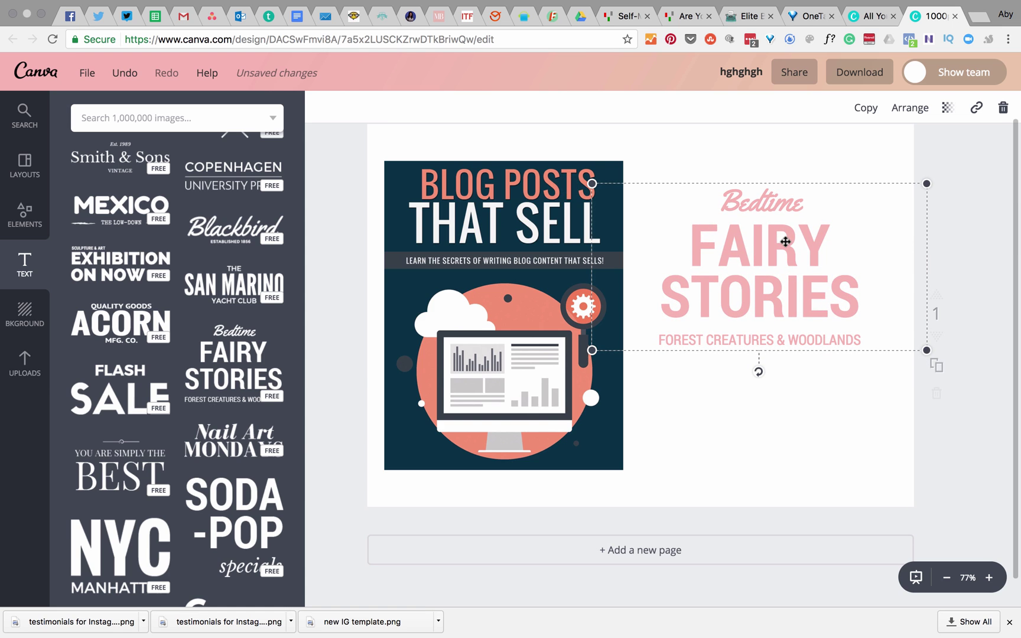
# Replace the Bedtime, STORIES, FAIRY and FOREST CREATURES lines with filler text
pyautogui.click(775, 222)
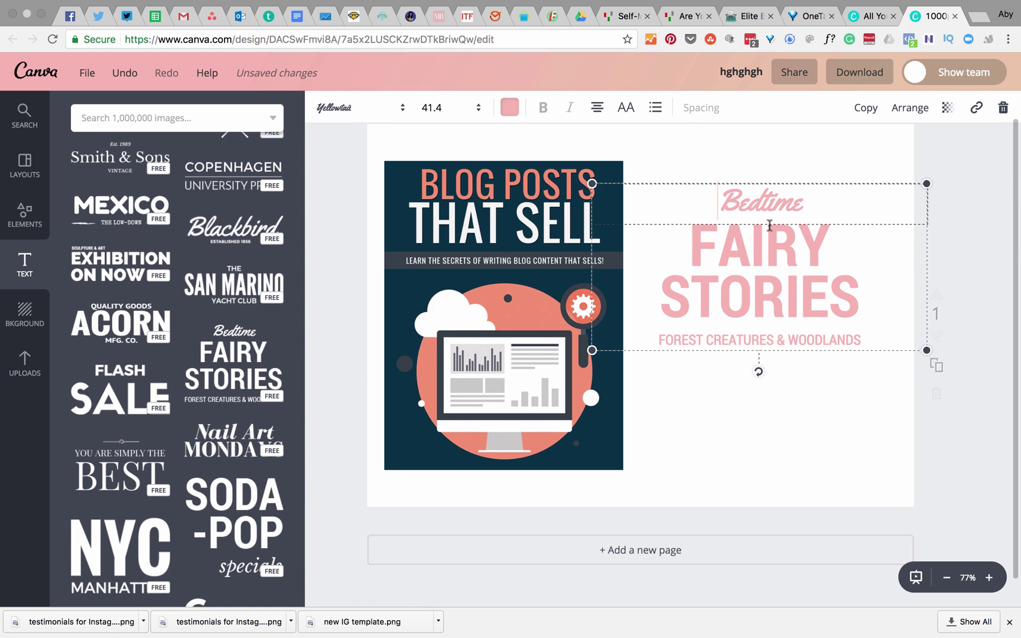
pyautogui.click(783, 209)
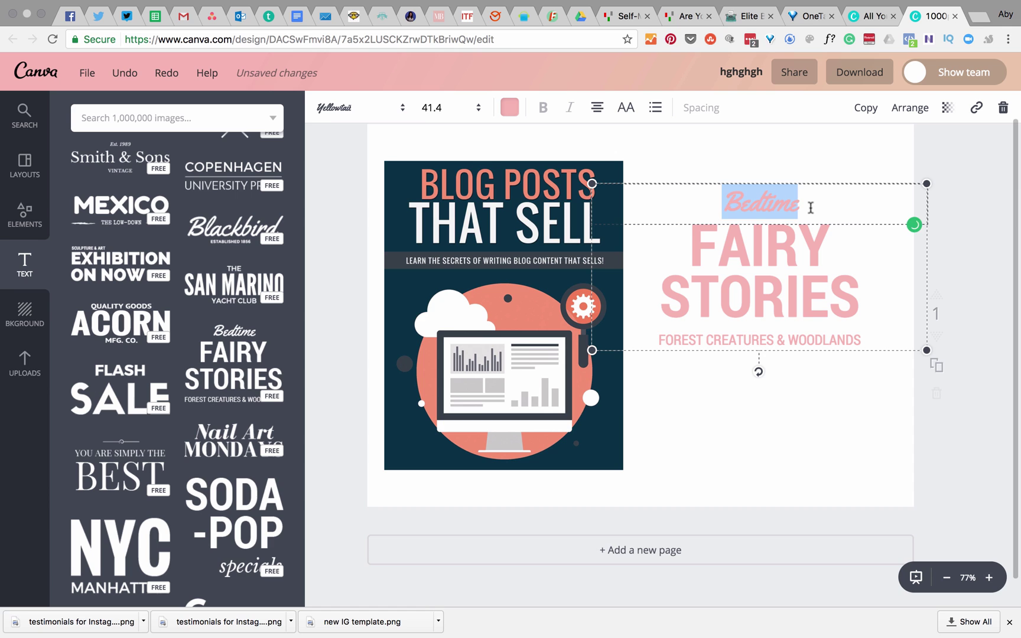
pyautogui.write('hghghg')
pyautogui.doubleClick(847, 272)
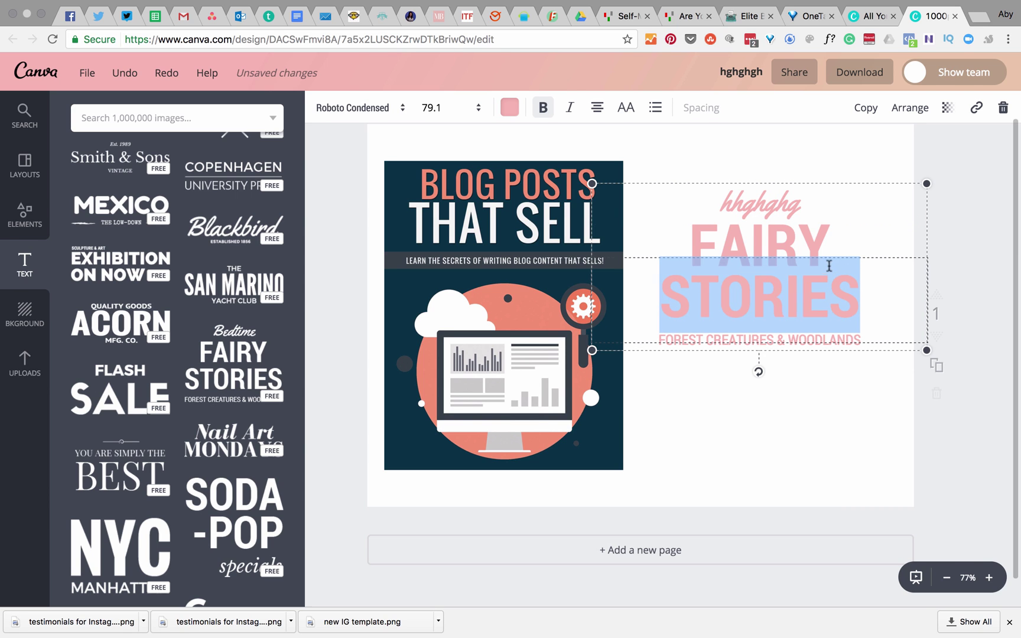
pyautogui.write('jfjfjfjf')
pyautogui.doubleClick(833, 244)
pyautogui.write('offkfk')
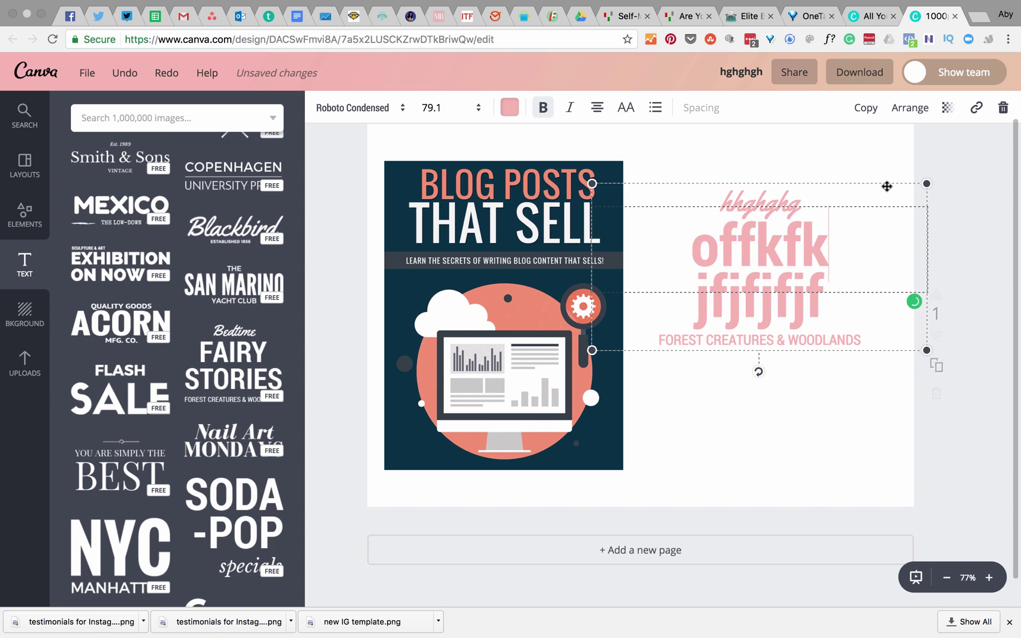
pyautogui.doubleClick(855, 338)
pyautogui.write('kfkfkfkfkfkf')
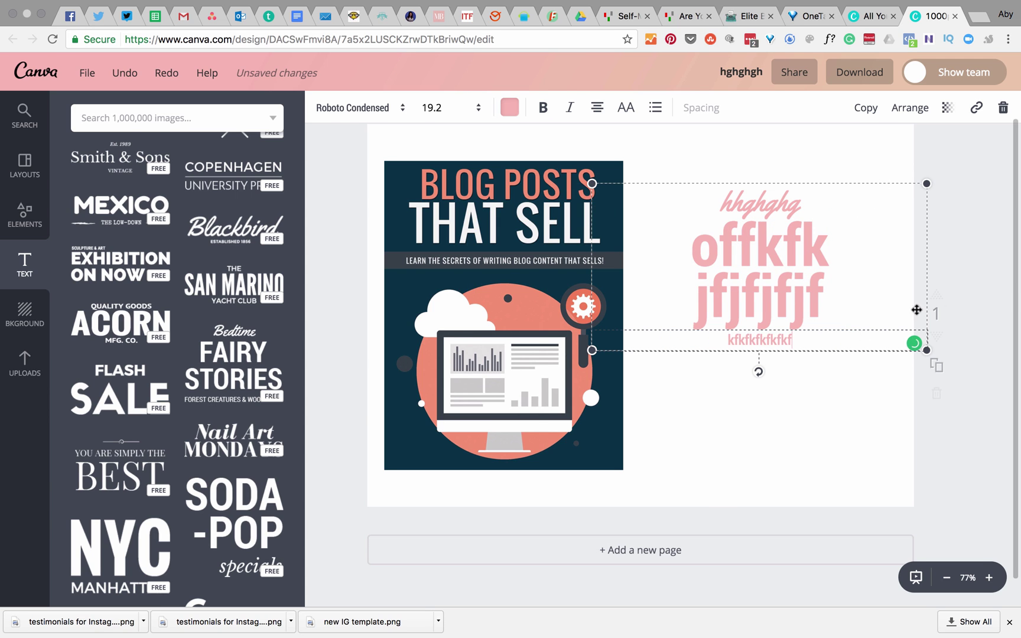
# Recolour the small script line golden orange, colour code ffbd4a
pyautogui.doubleClick(782, 219)
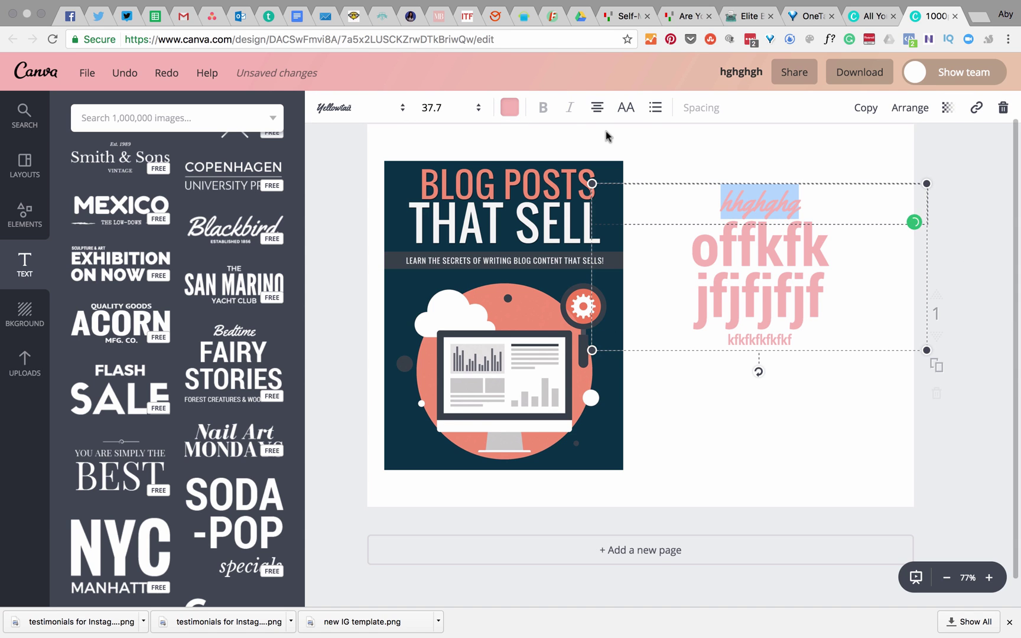
pyautogui.click(511, 109)
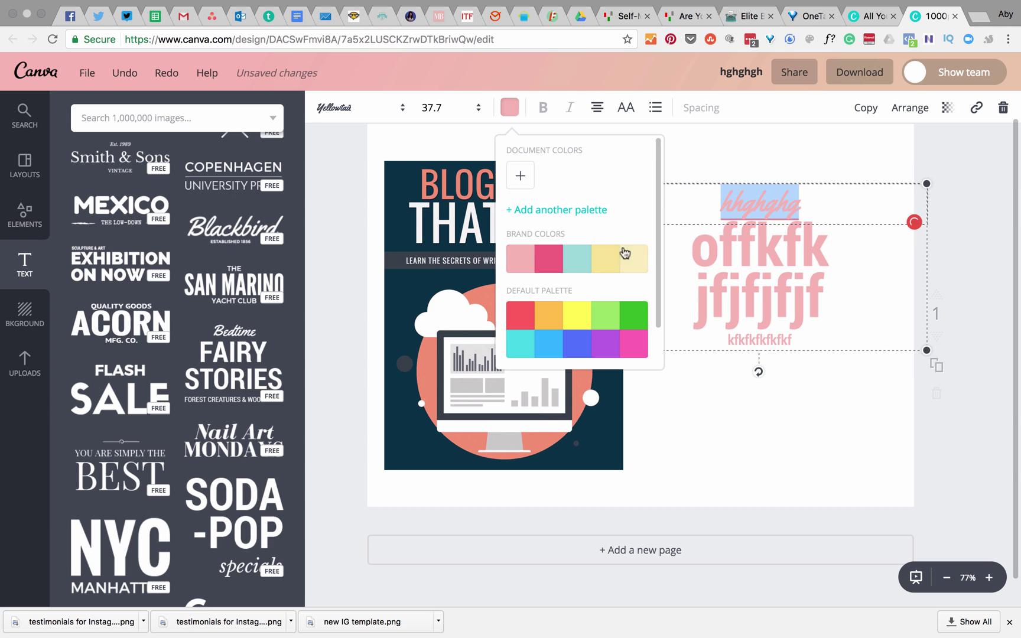
pyautogui.scroll(-1, 617, 266)
pyautogui.scroll(-2, 617, 266)
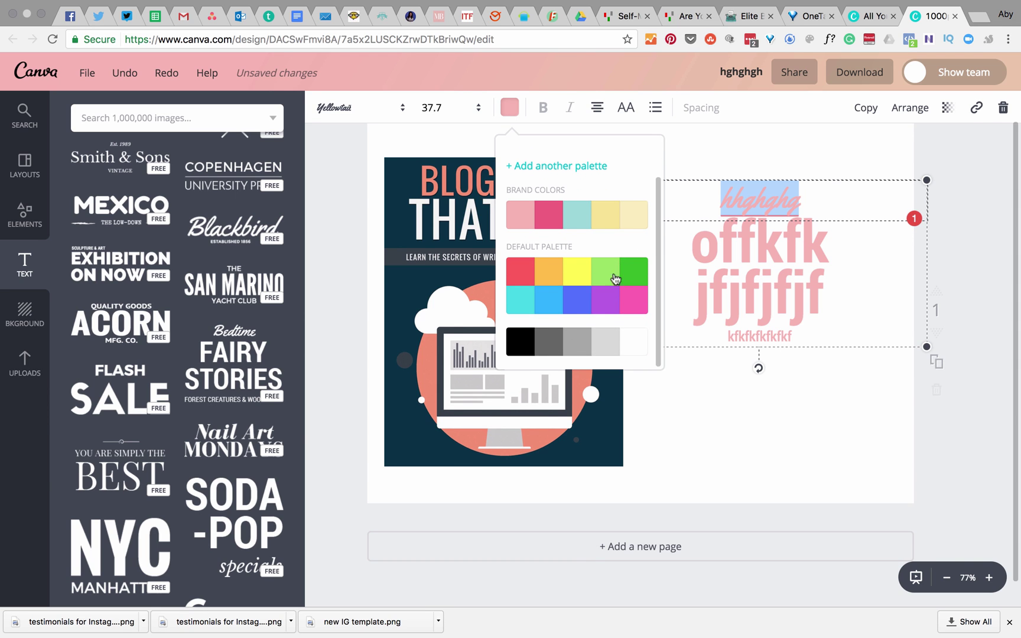
pyautogui.click(556, 269)
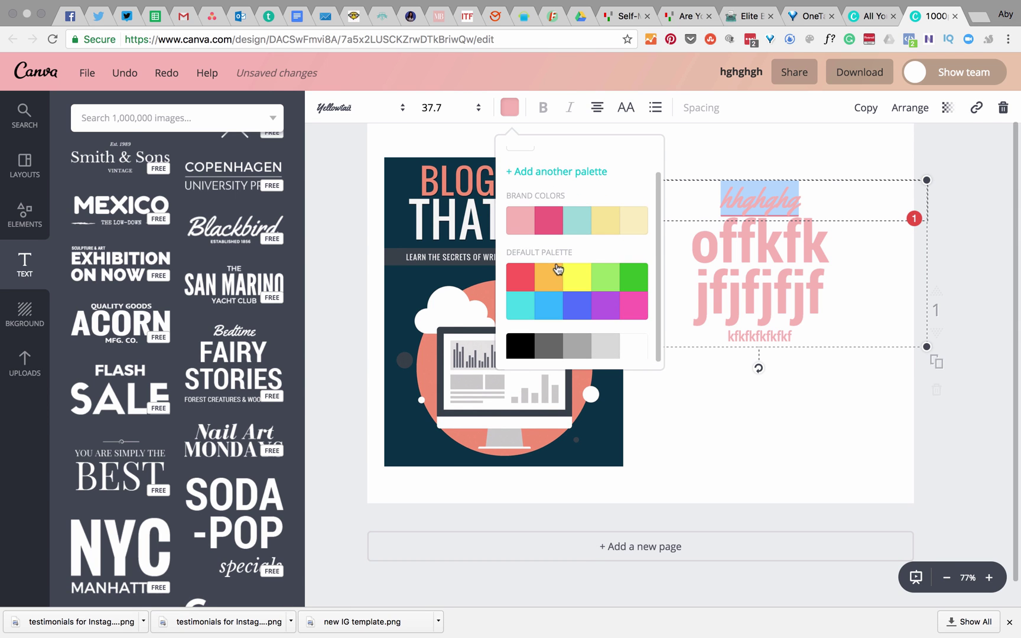
pyautogui.scroll(2, 532, 271)
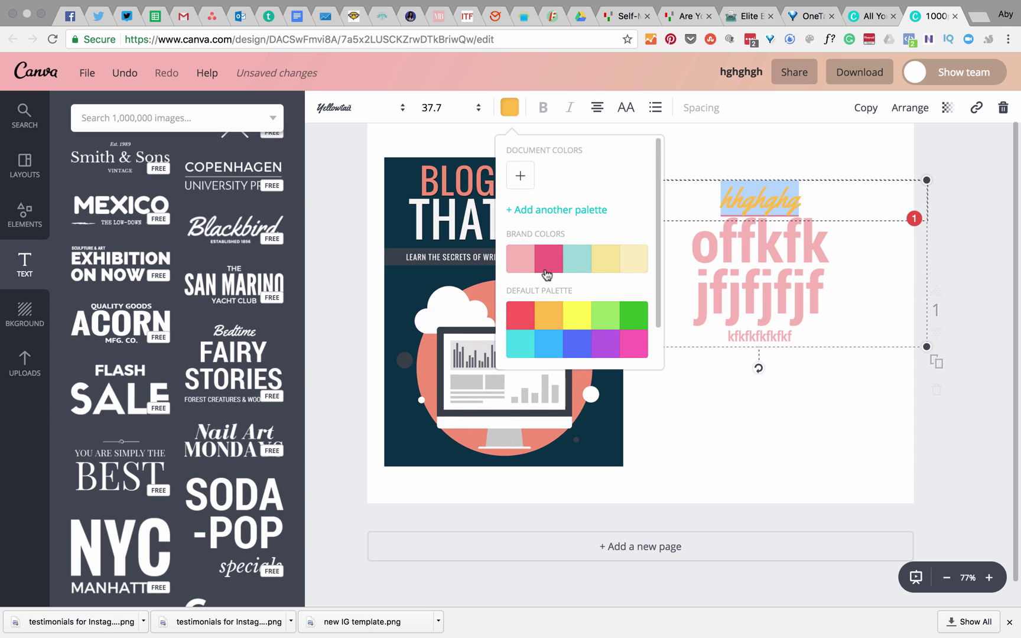
pyautogui.click(521, 177)
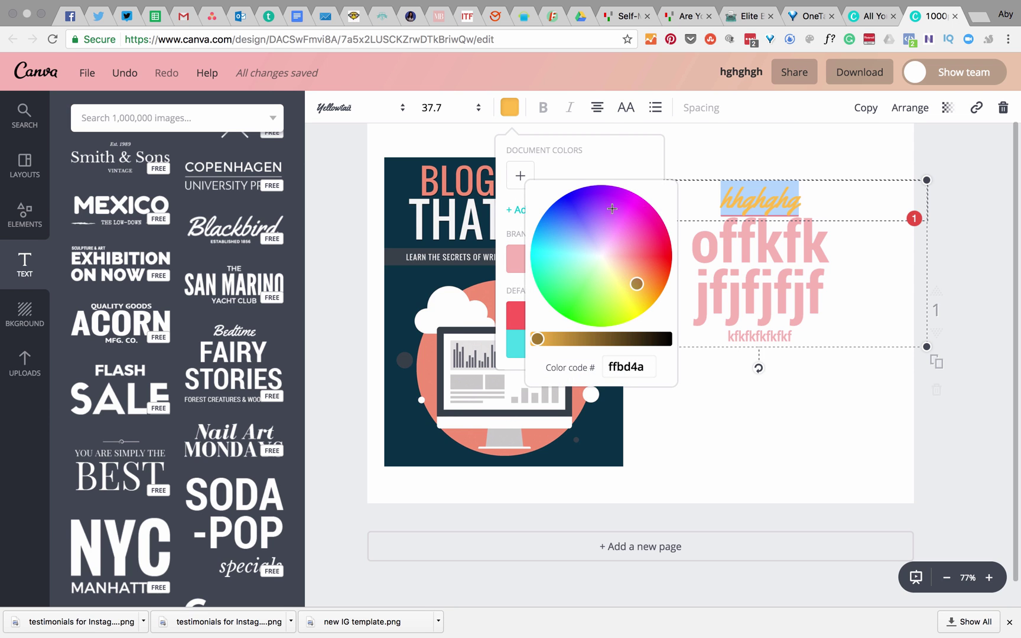
pyautogui.moveTo(609, 367); pyautogui.dragTo(644, 367)
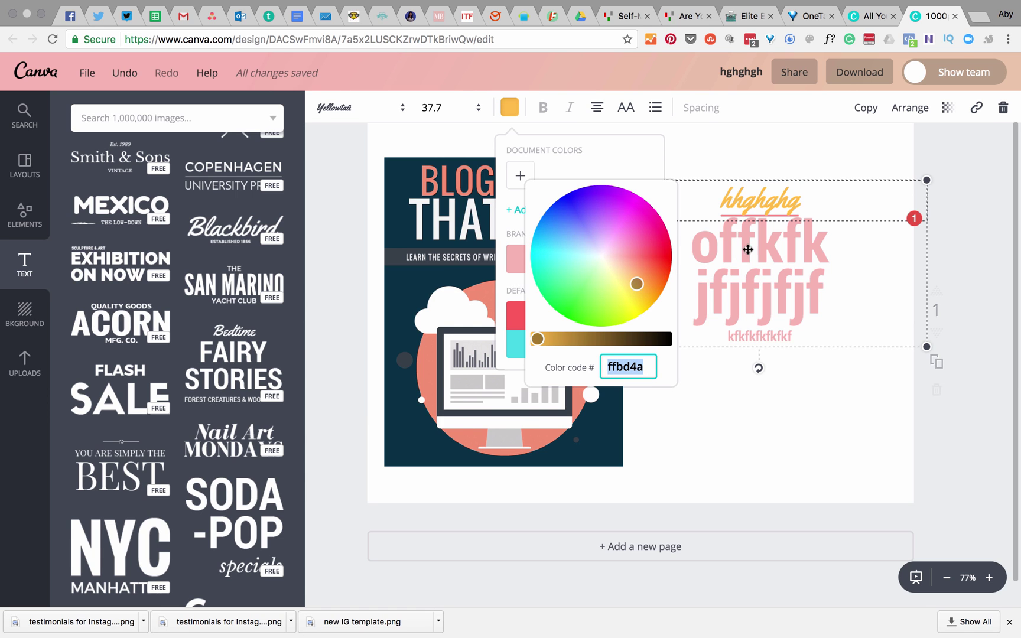
pyautogui.click(960, 162)
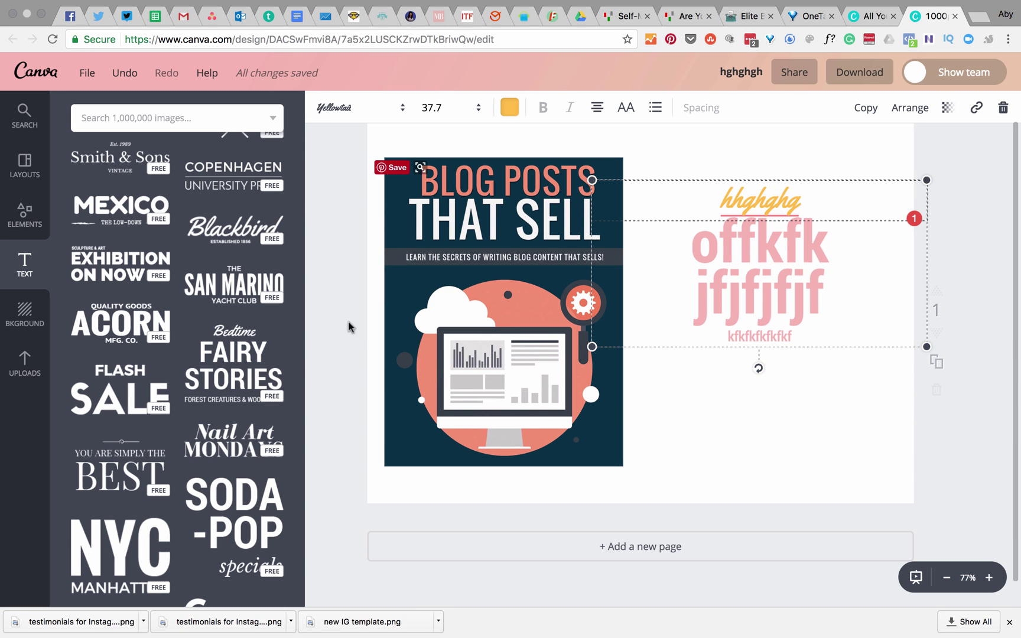
pyautogui.click(333, 306)
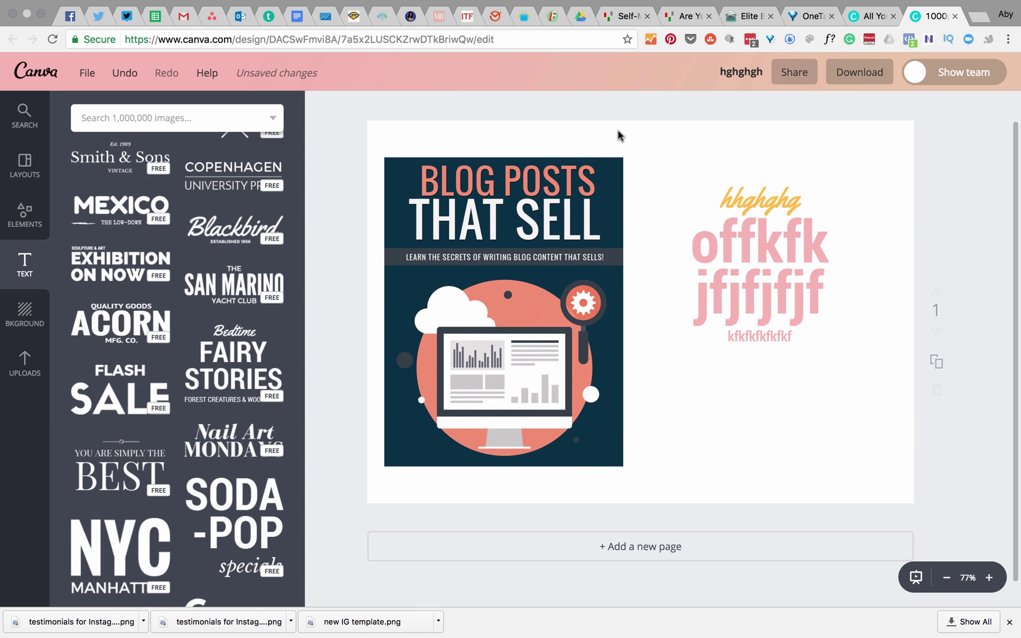
# Try several solid page background colours, ending on light grey
pyautogui.click(12, 311)
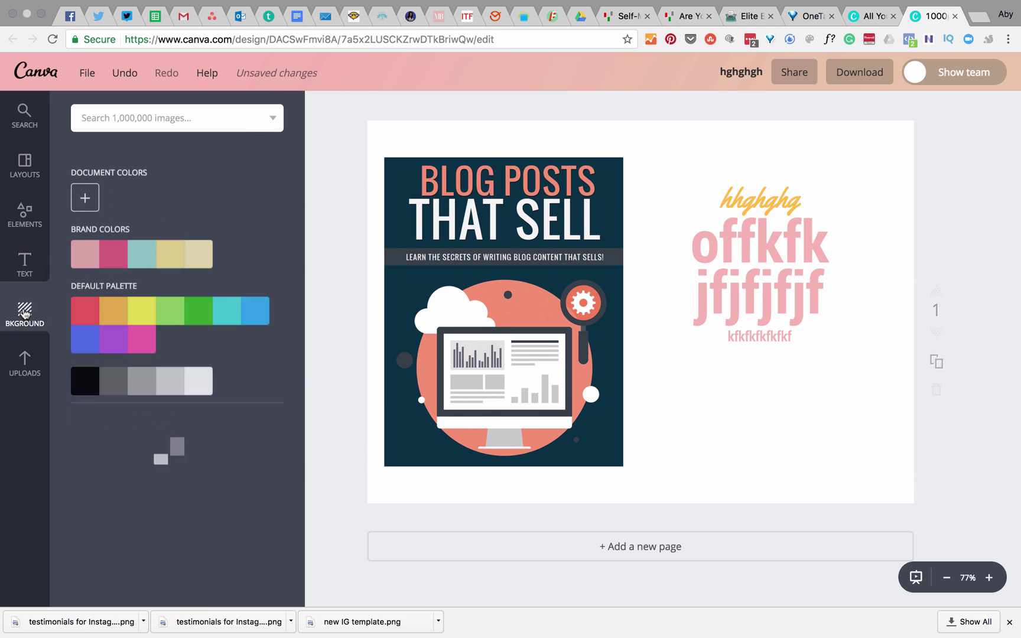
pyautogui.scroll(-4, 169, 298)
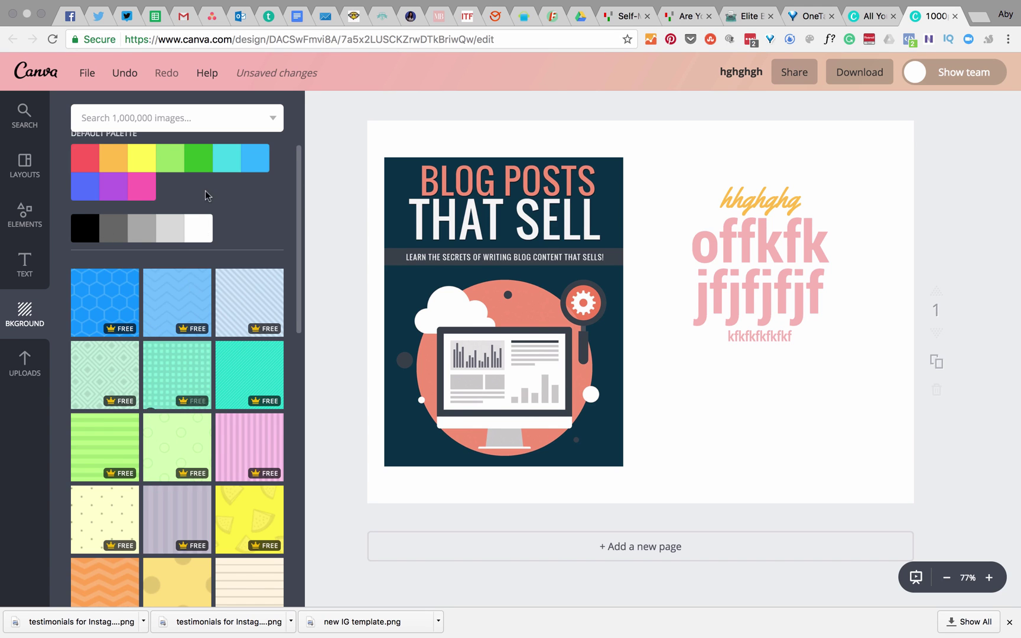
pyautogui.scroll(3, 207, 195)
pyautogui.click(83, 173)
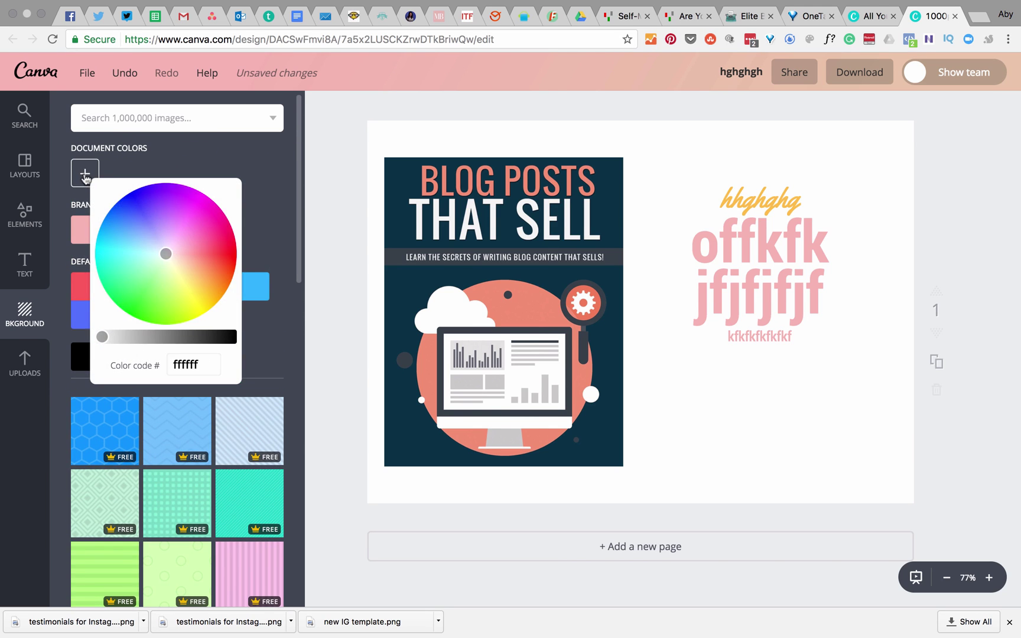
pyautogui.click(123, 177)
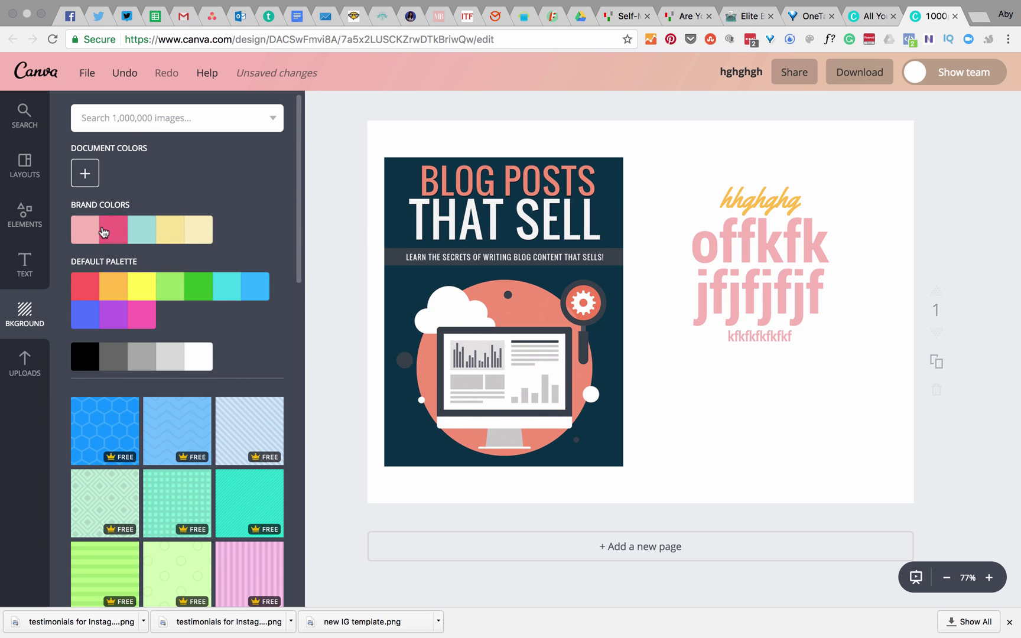
pyautogui.click(200, 231)
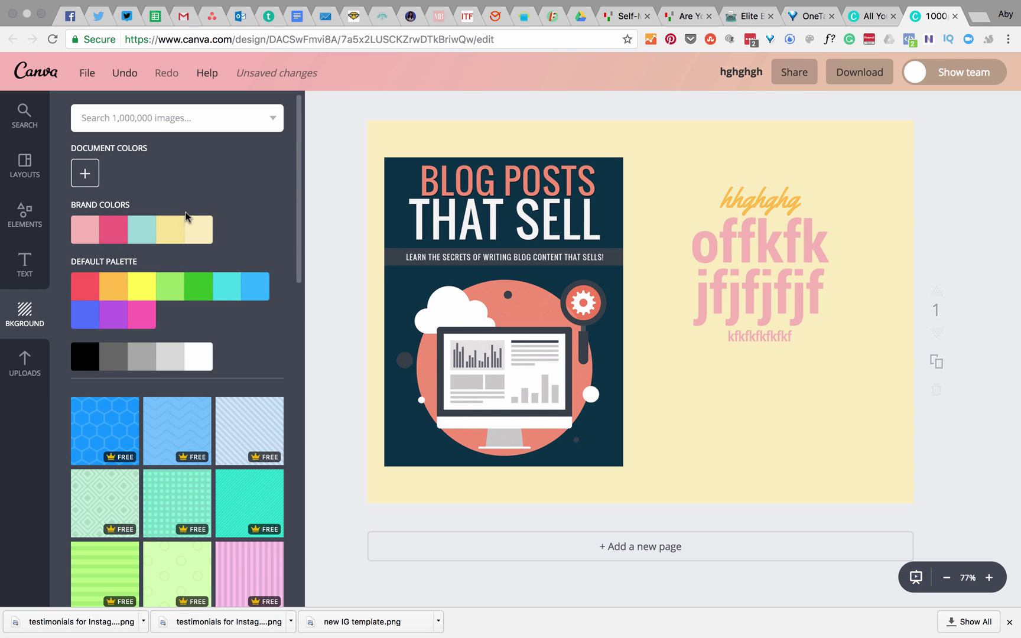
pyautogui.scroll(-3, 207, 257)
pyautogui.click(139, 204)
pyautogui.click(105, 203)
pyautogui.click(159, 176)
pyautogui.click(200, 176)
pyautogui.click(227, 177)
pyautogui.click(253, 177)
pyautogui.click(171, 245)
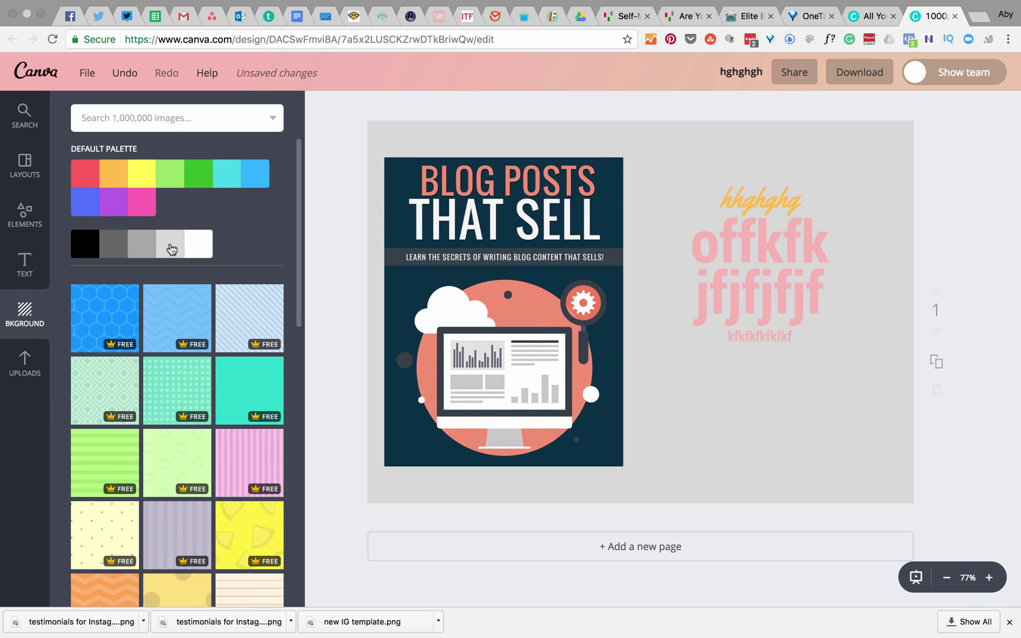
pyautogui.scroll(2, 171, 247)
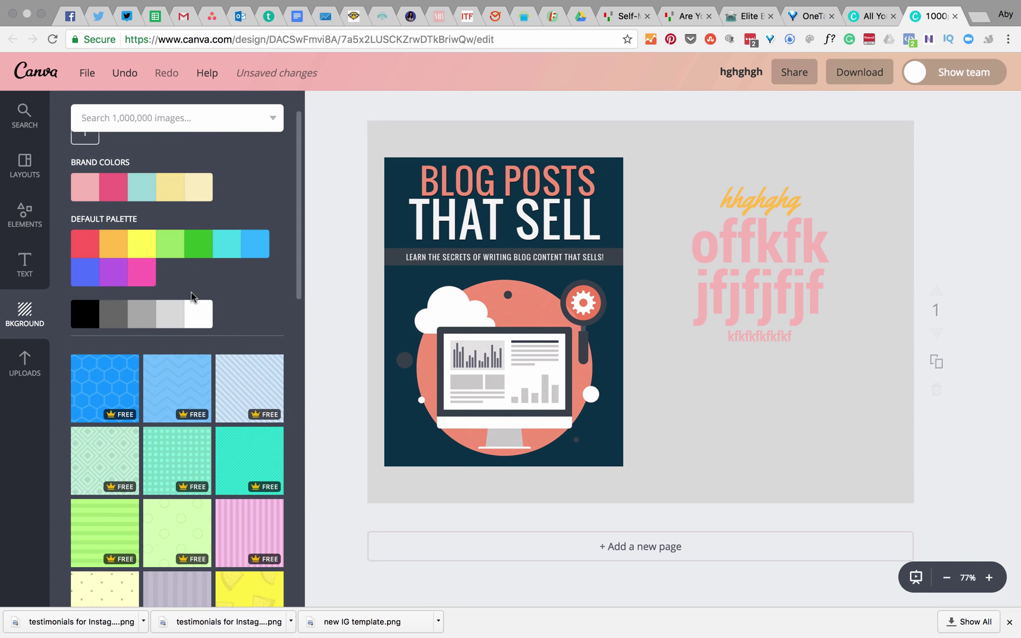
pyautogui.scroll(-3, 190, 292)
# Try pattern and photo backgrounds, settling on the grey curved-shape pattern
pyautogui.click(115, 220)
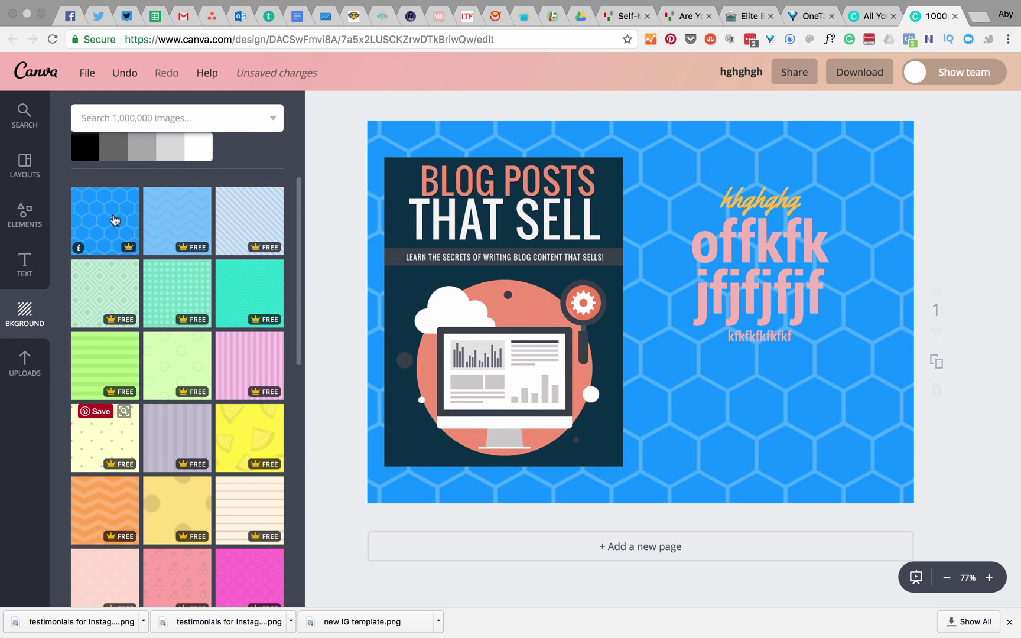
pyautogui.click(259, 221)
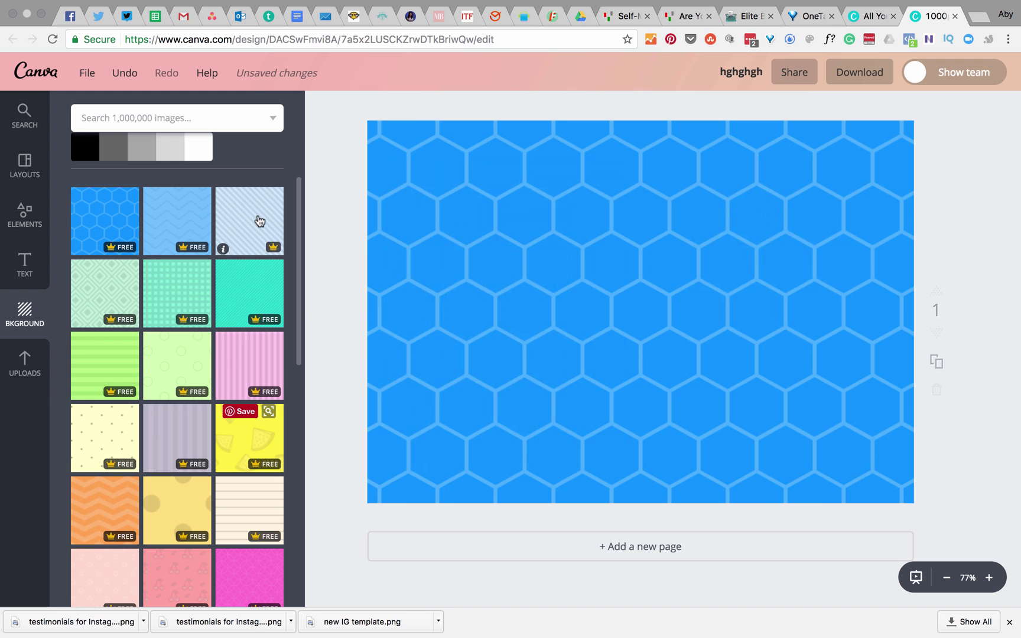
pyautogui.scroll(-2, 249, 294)
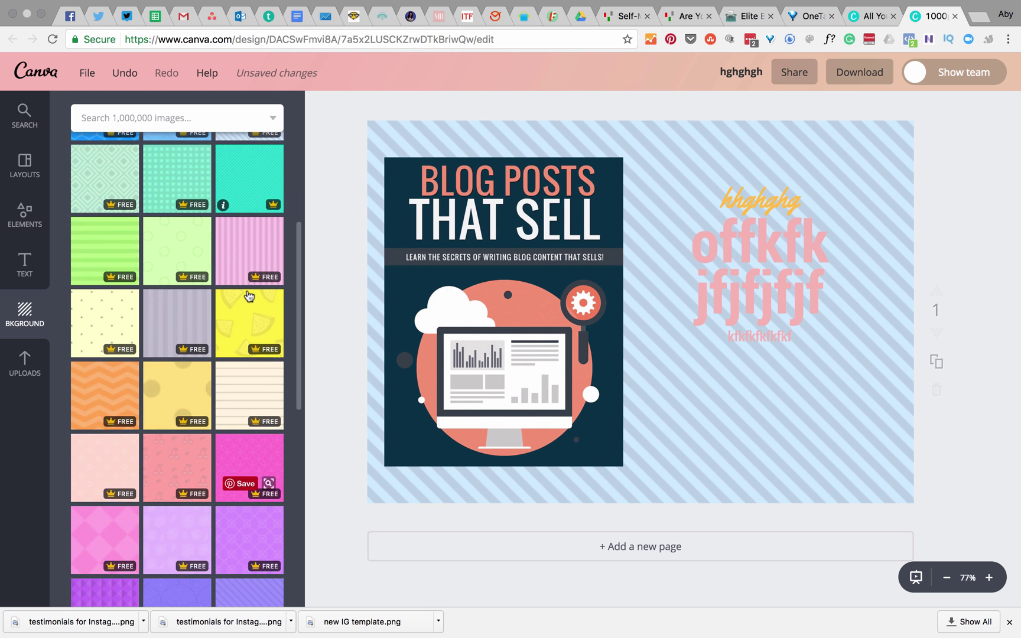
pyautogui.scroll(-3, 185, 322)
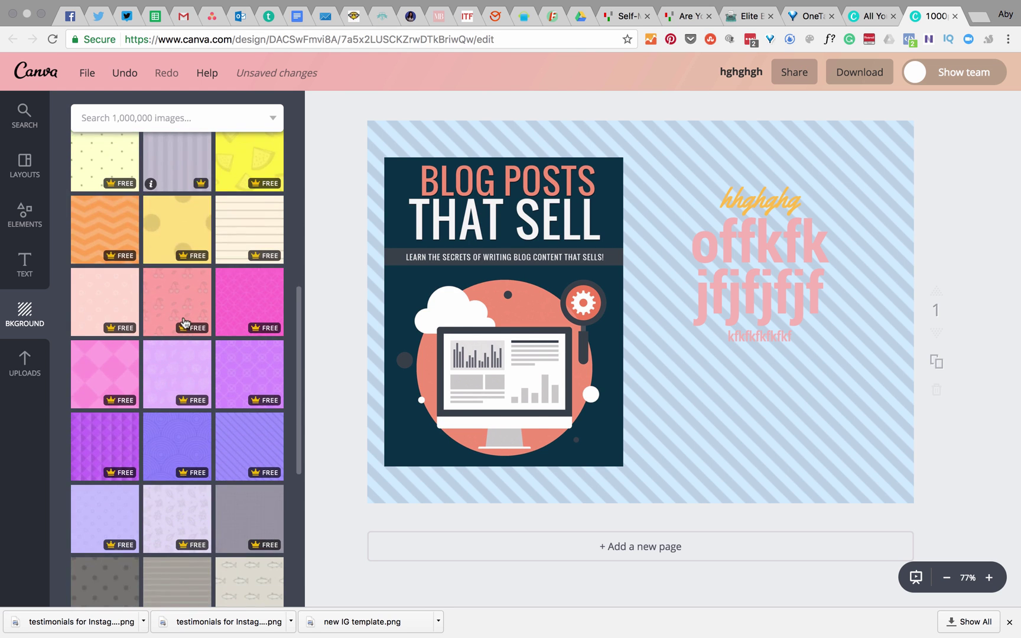
pyautogui.scroll(-6, 171, 490)
pyautogui.click(172, 487)
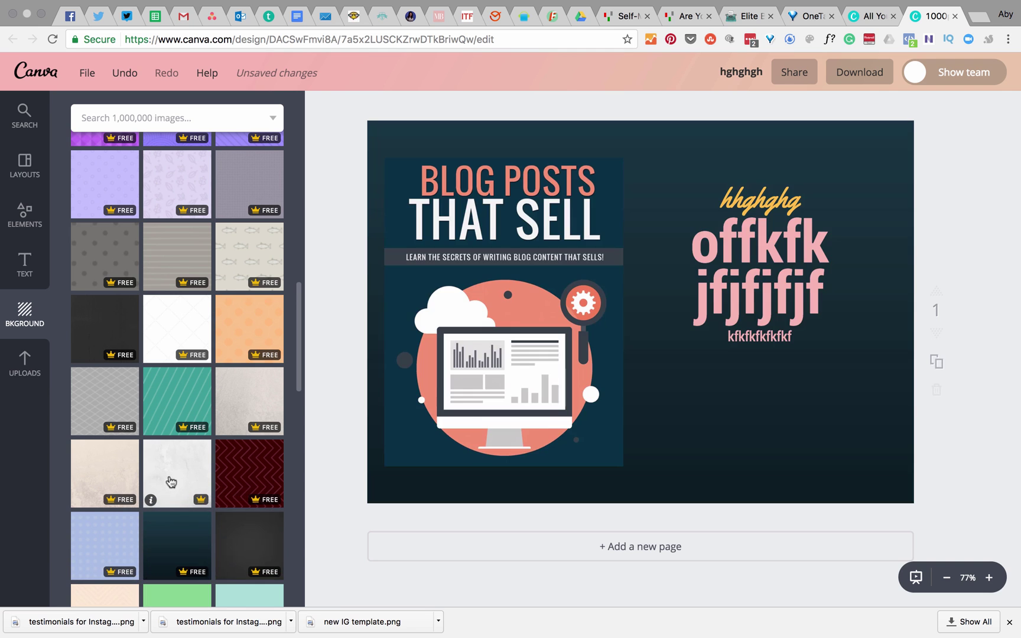
pyautogui.click(170, 483)
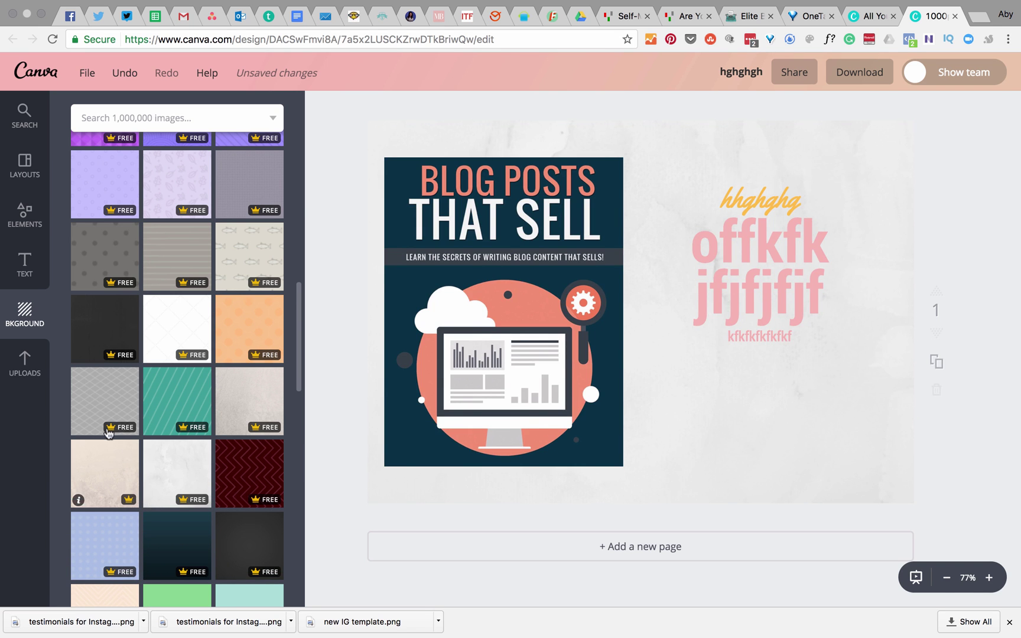
pyautogui.click(104, 402)
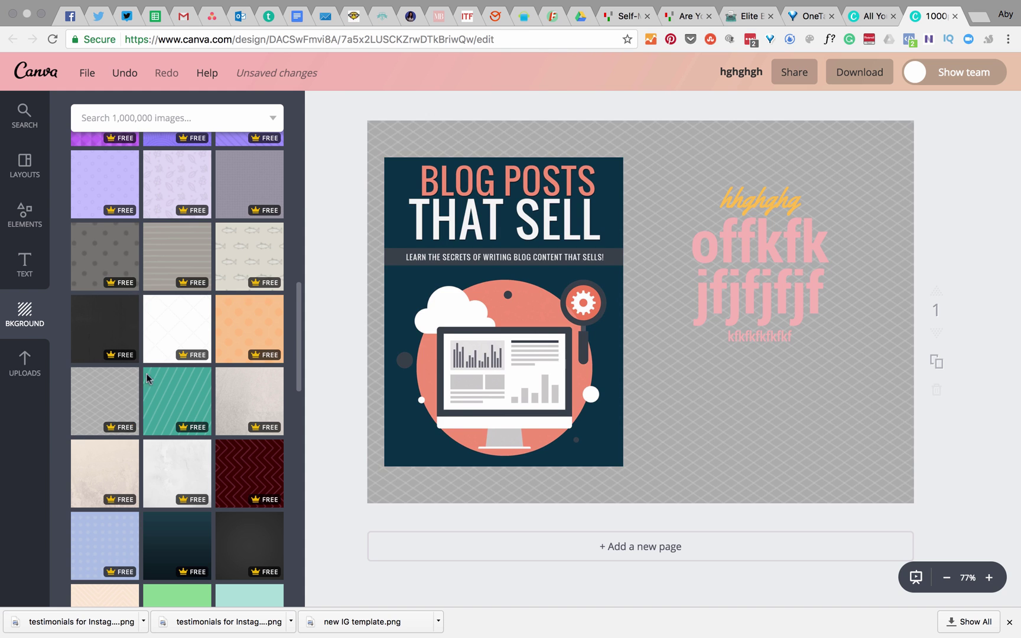
pyautogui.scroll(-4, 212, 309)
pyautogui.scroll(-5, 211, 308)
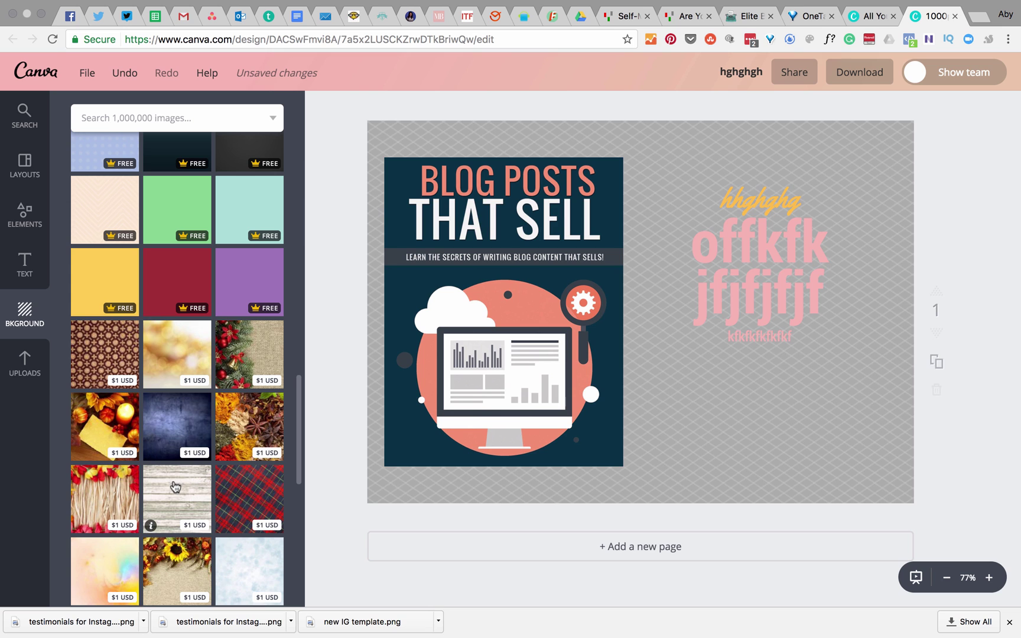
pyautogui.click(179, 489)
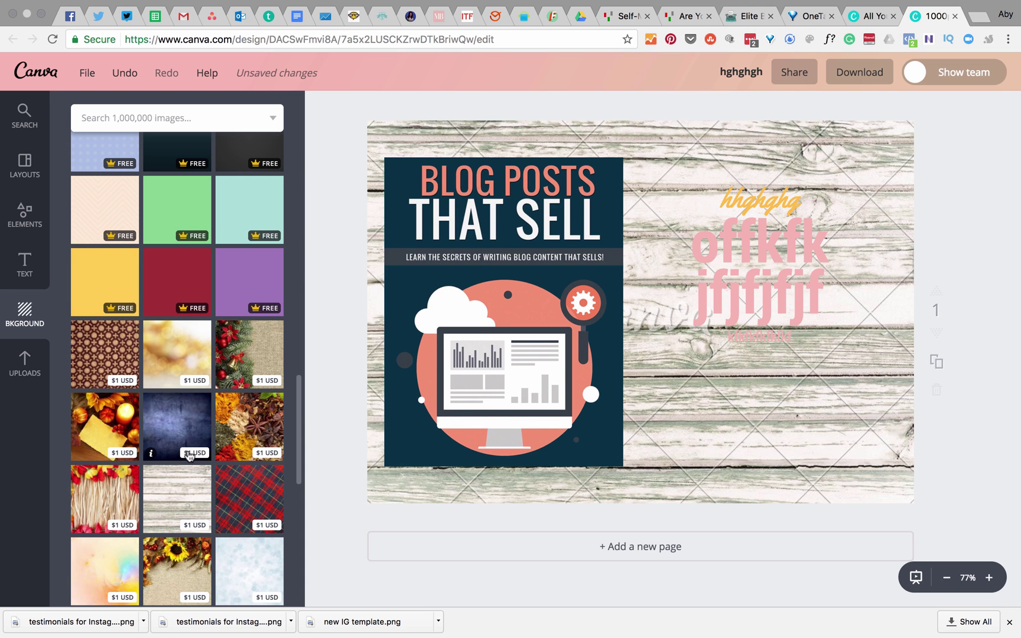
pyautogui.scroll(-10, 184, 407)
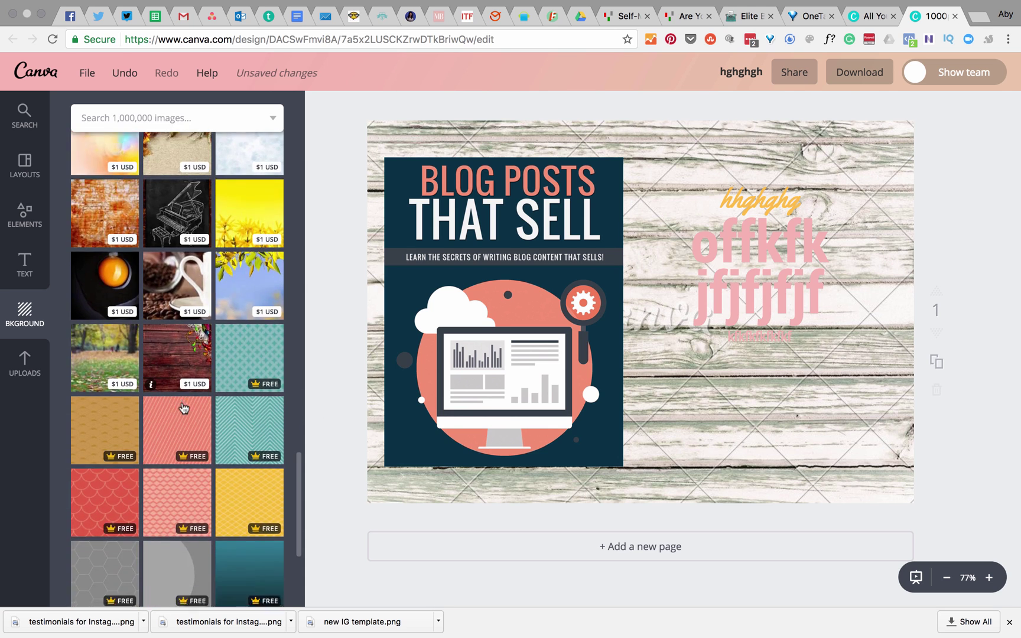
pyautogui.scroll(-3, 183, 408)
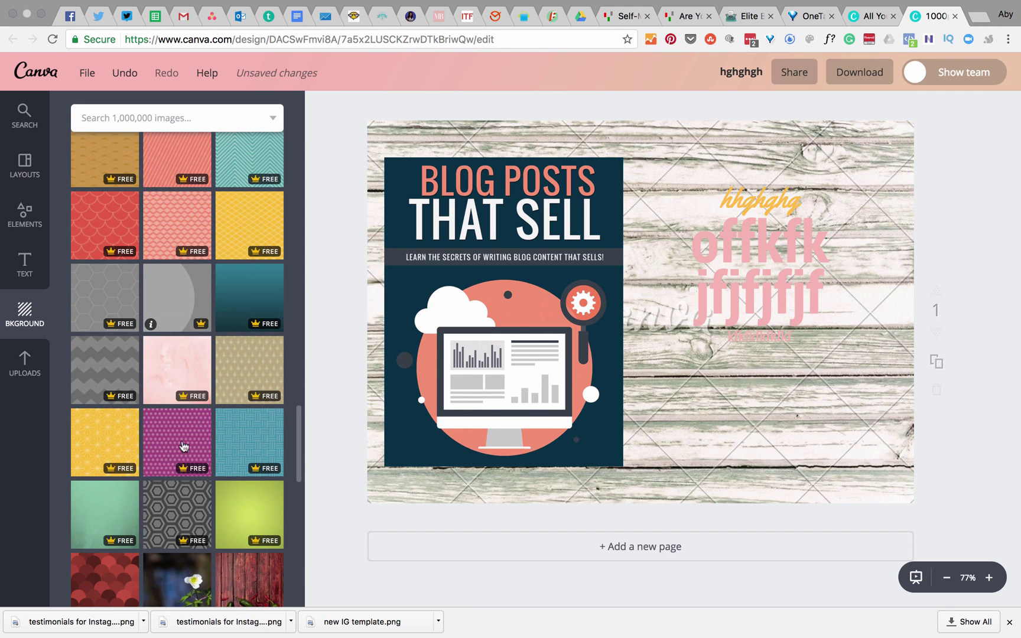
pyautogui.click(182, 328)
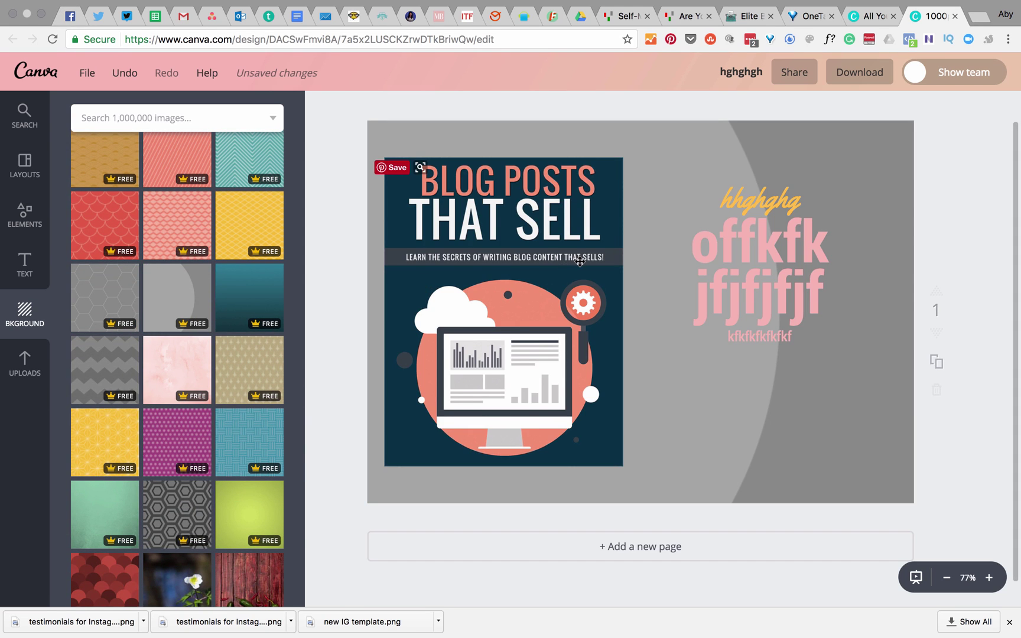
pyautogui.click(711, 153)
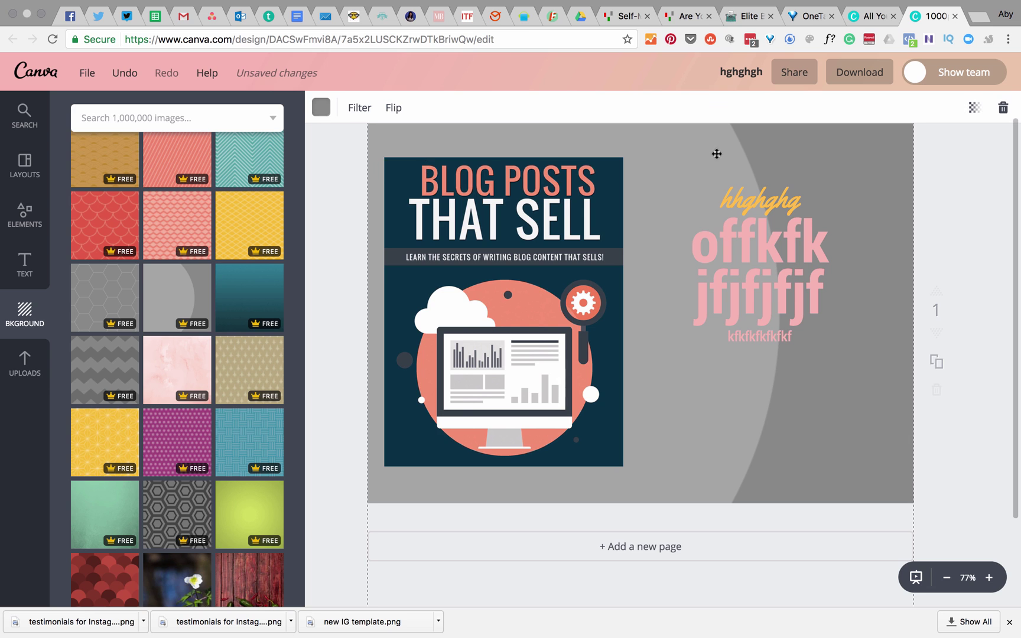
# Make the background light grey, then undo that colour change
pyautogui.click(322, 109)
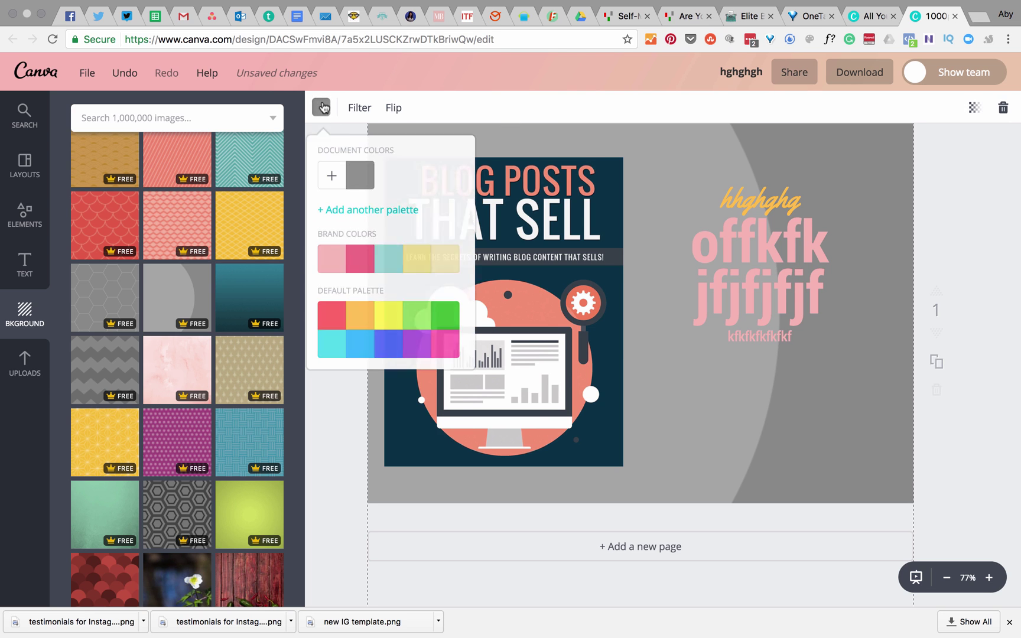
pyautogui.scroll(-2, 435, 292)
pyautogui.click(416, 346)
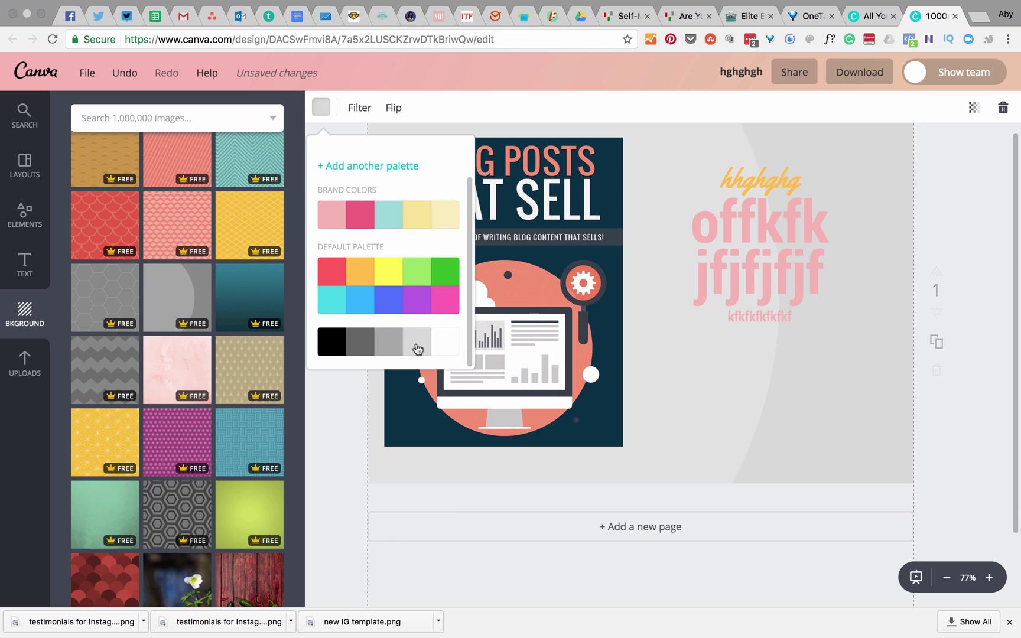
pyautogui.click(936, 162)
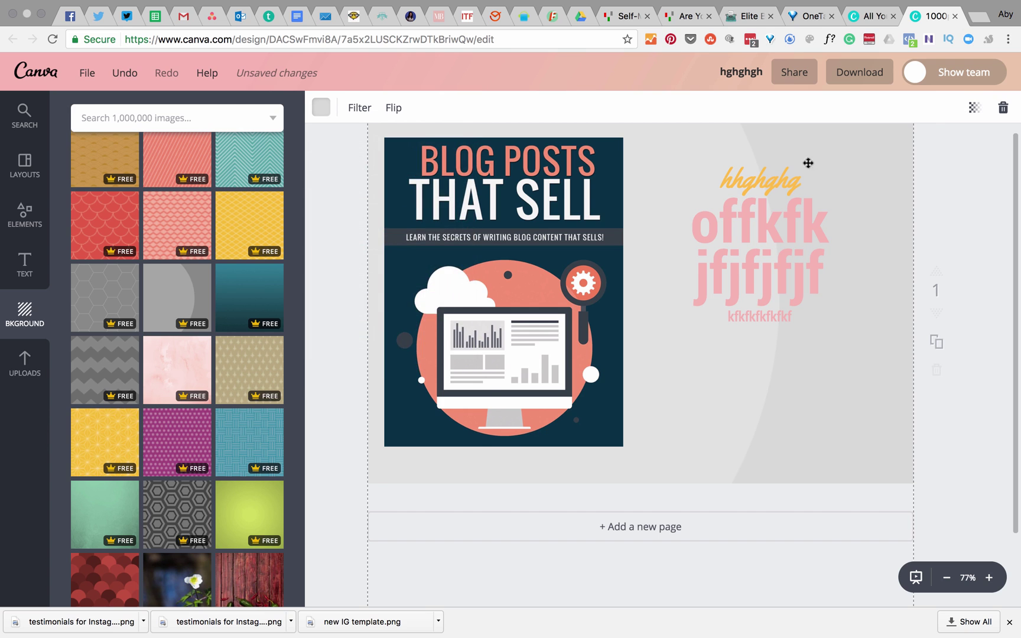
pyautogui.click(345, 165)
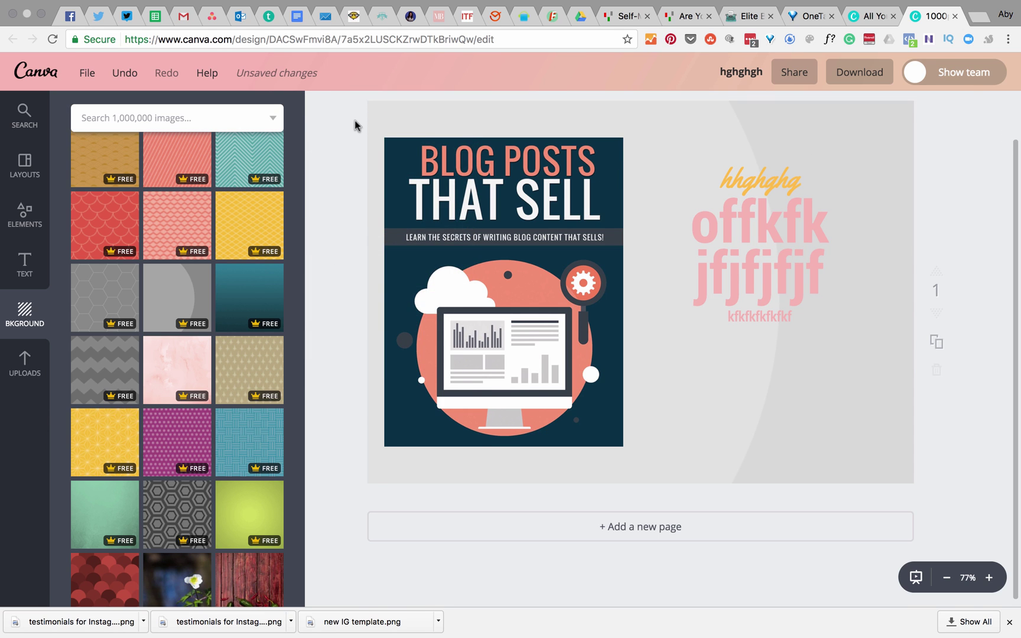
pyautogui.press('super+z')
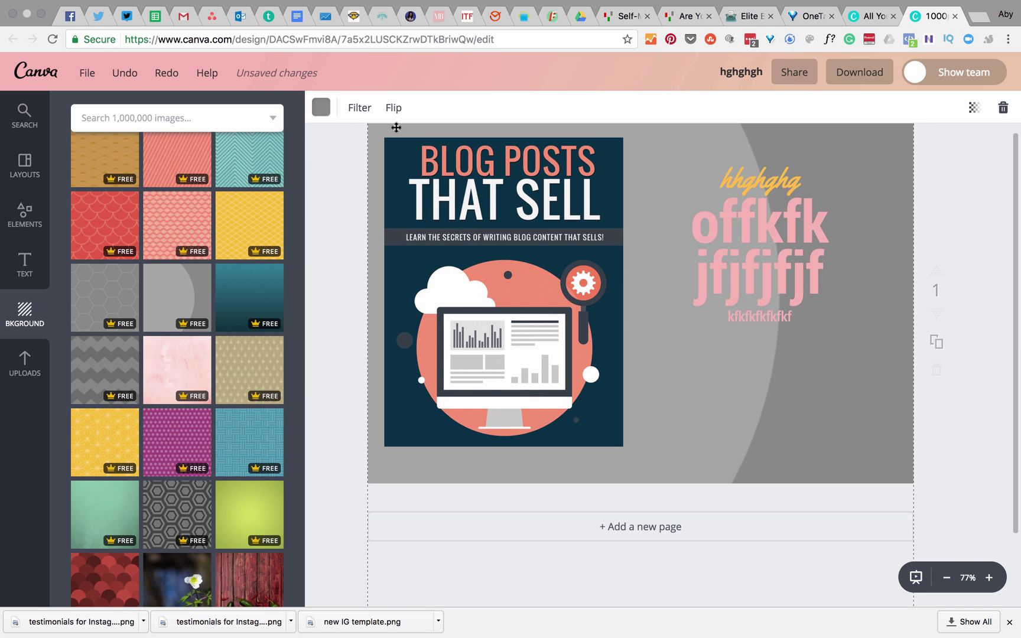
pyautogui.scroll(2, 396, 127)
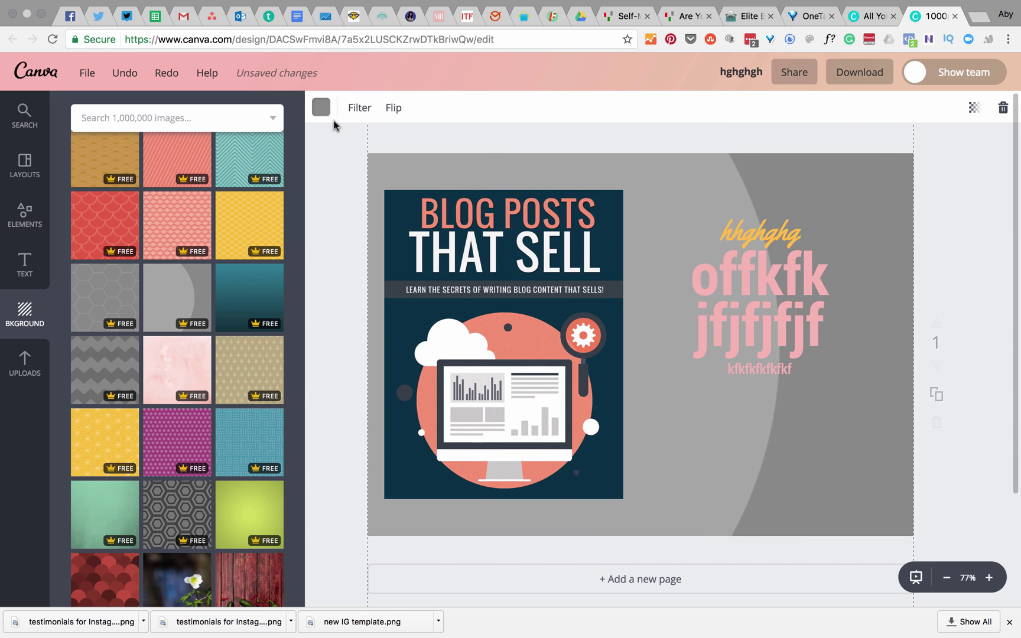
# Give the background image the EPIC filter at intensity +68
pyautogui.click(361, 109)
pyautogui.moveTo(509, 224); pyautogui.dragTo(473, 224)
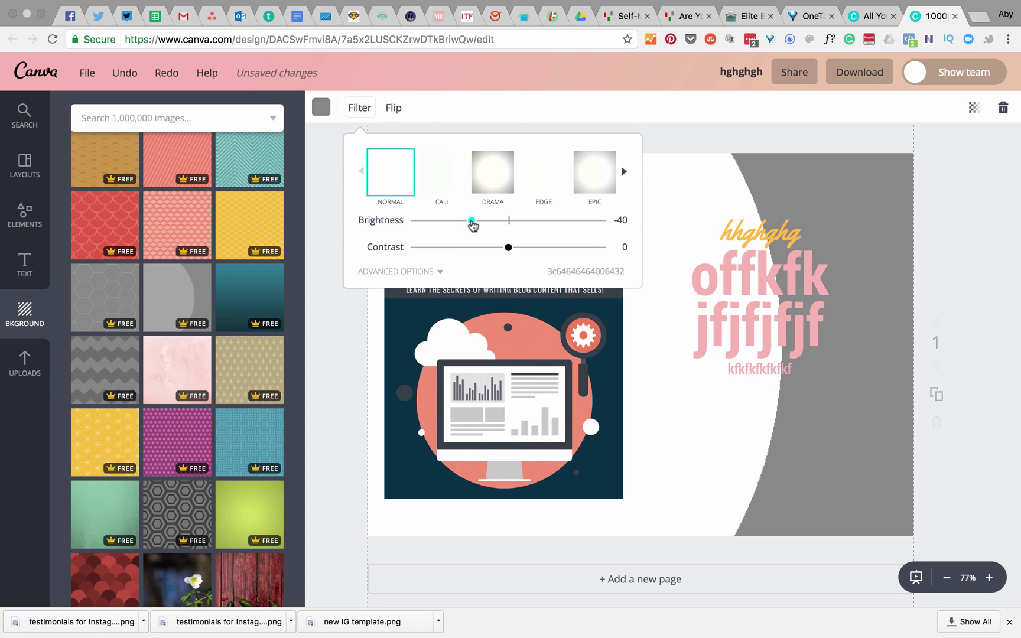
pyautogui.click(593, 177)
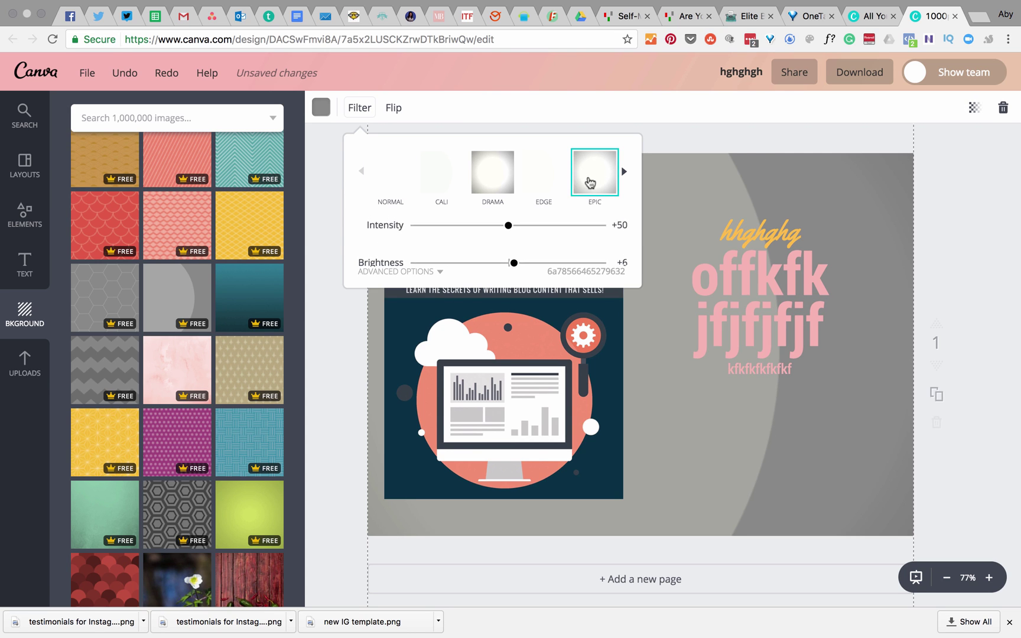
pyautogui.moveTo(512, 235); pyautogui.dragTo(543, 239)
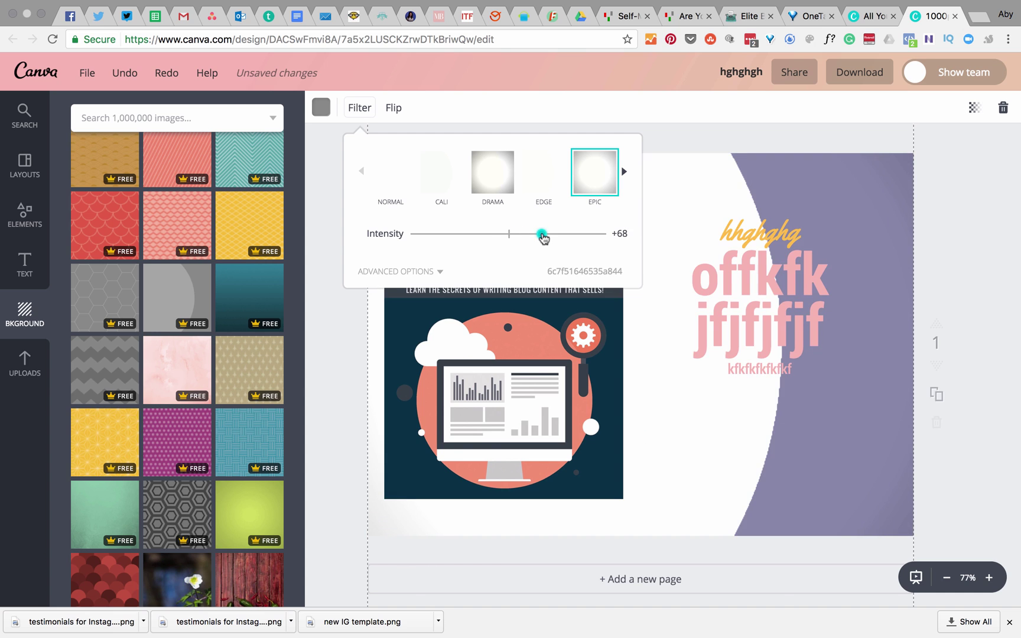
pyautogui.click(963, 198)
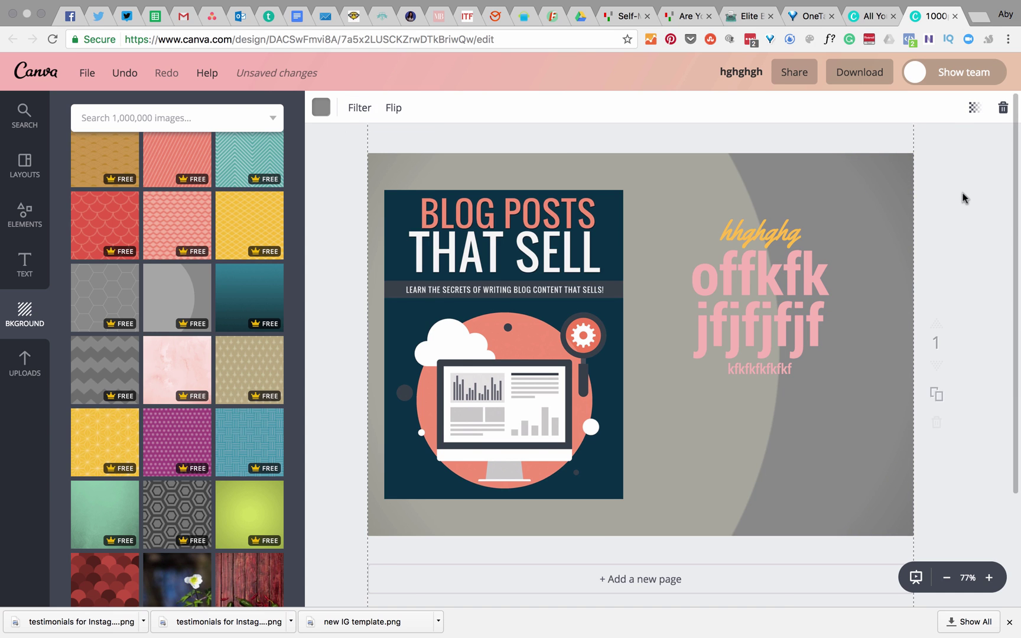
# Flip the background image horizontally, then flip it again
pyautogui.click(356, 111)
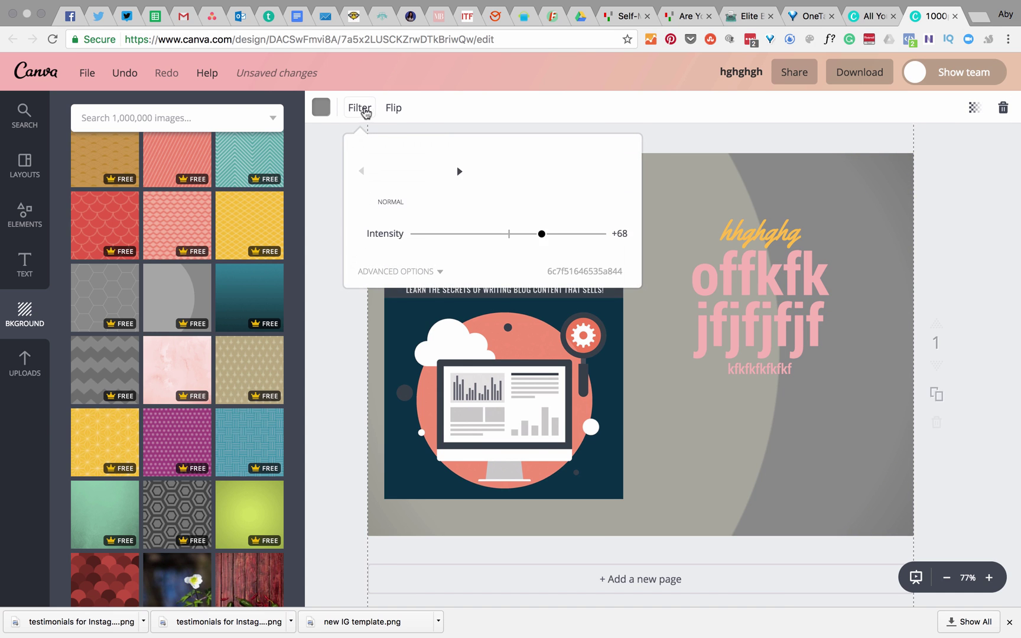
pyautogui.click(393, 110)
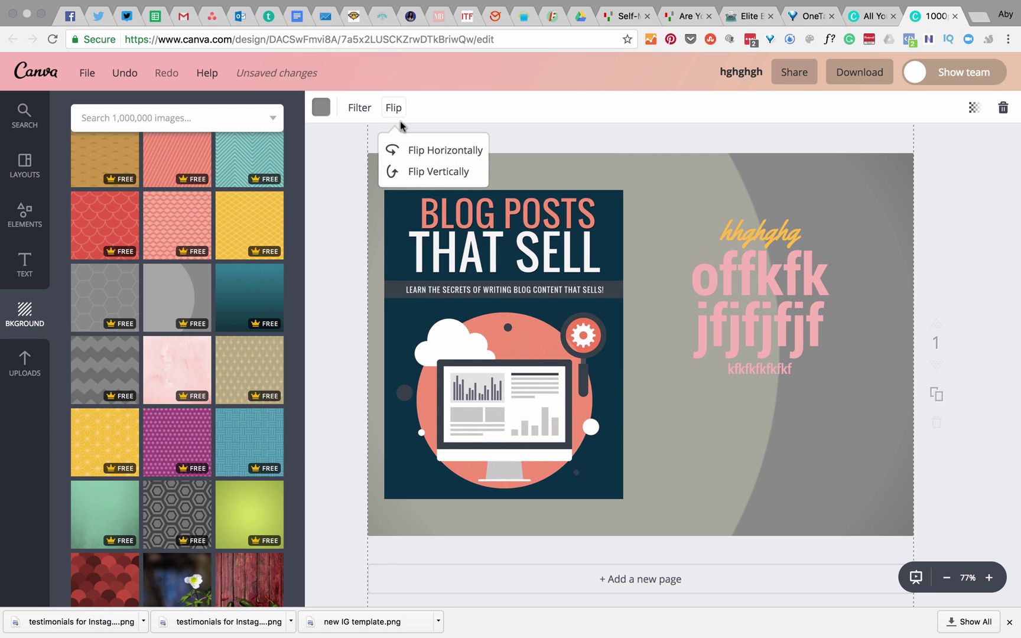
pyautogui.click(431, 153)
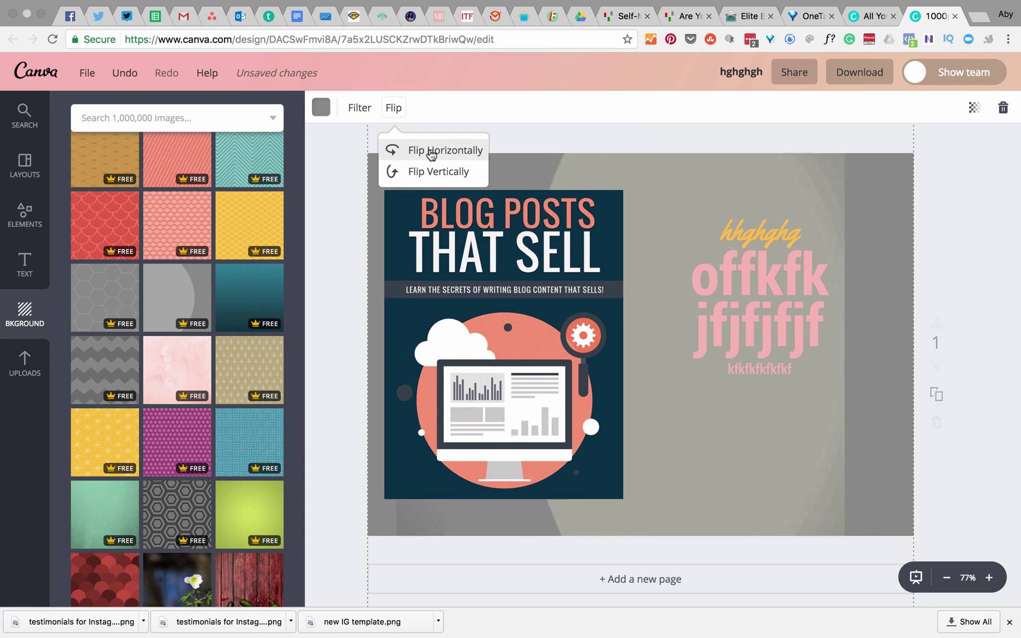
pyautogui.click(523, 160)
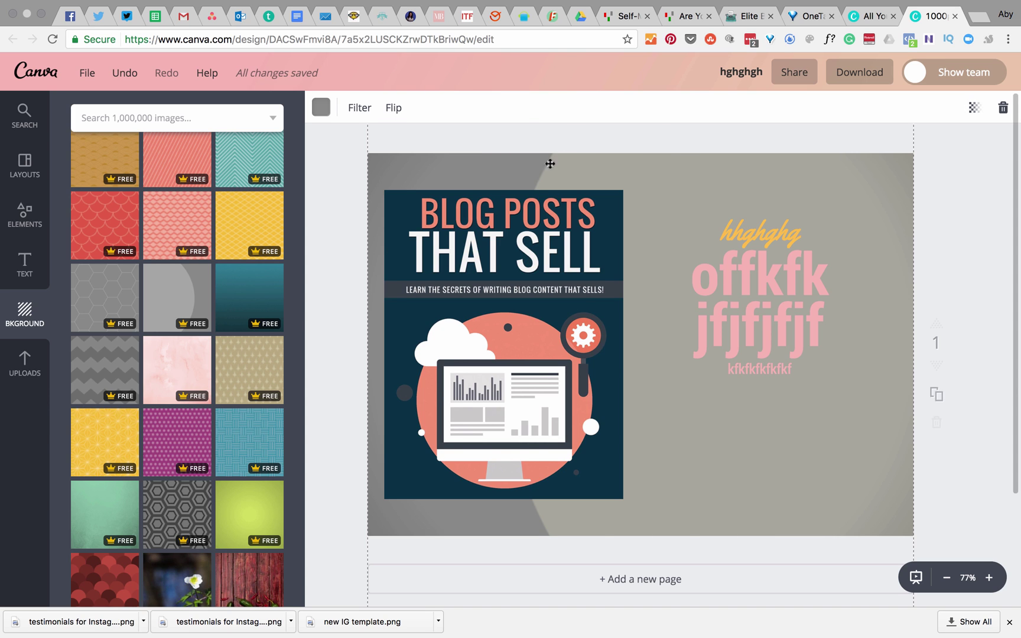
pyautogui.click(392, 108)
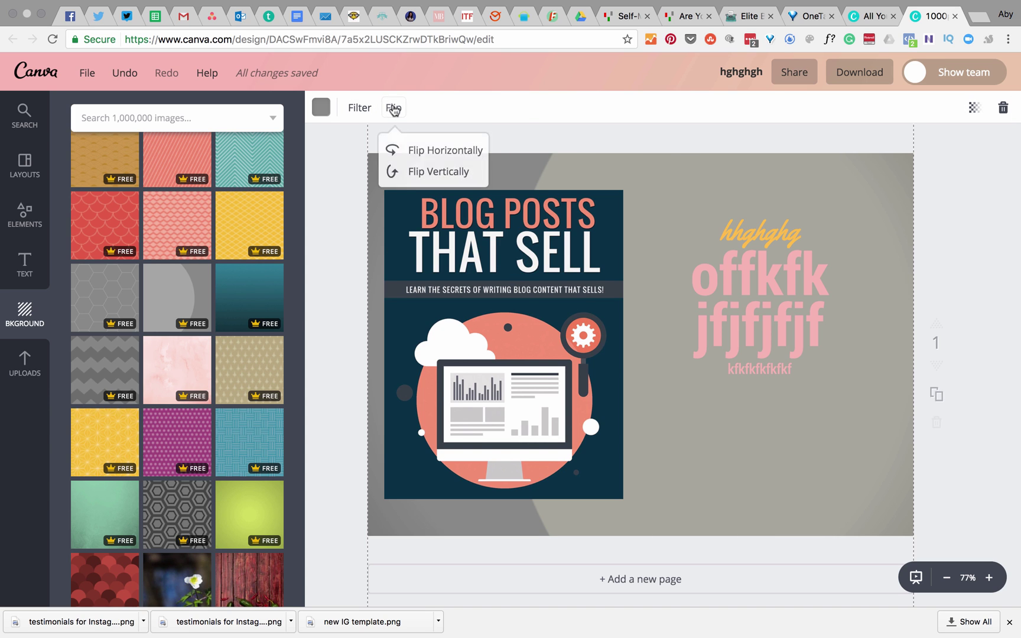
pyautogui.click(423, 152)
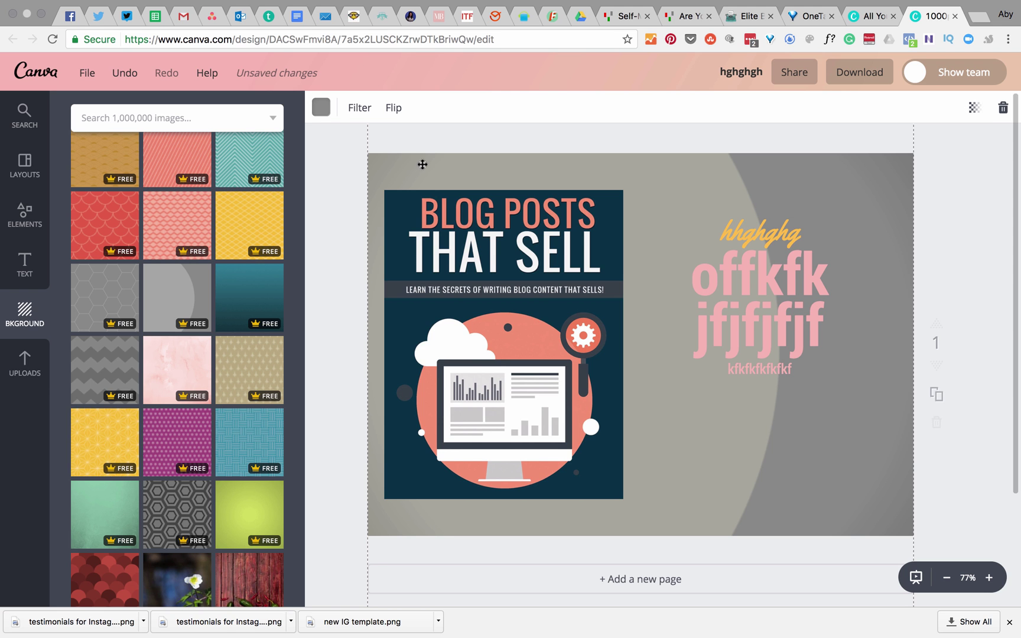
# Delete the background image, make the background light teal, and head back home
pyautogui.press('Delete')
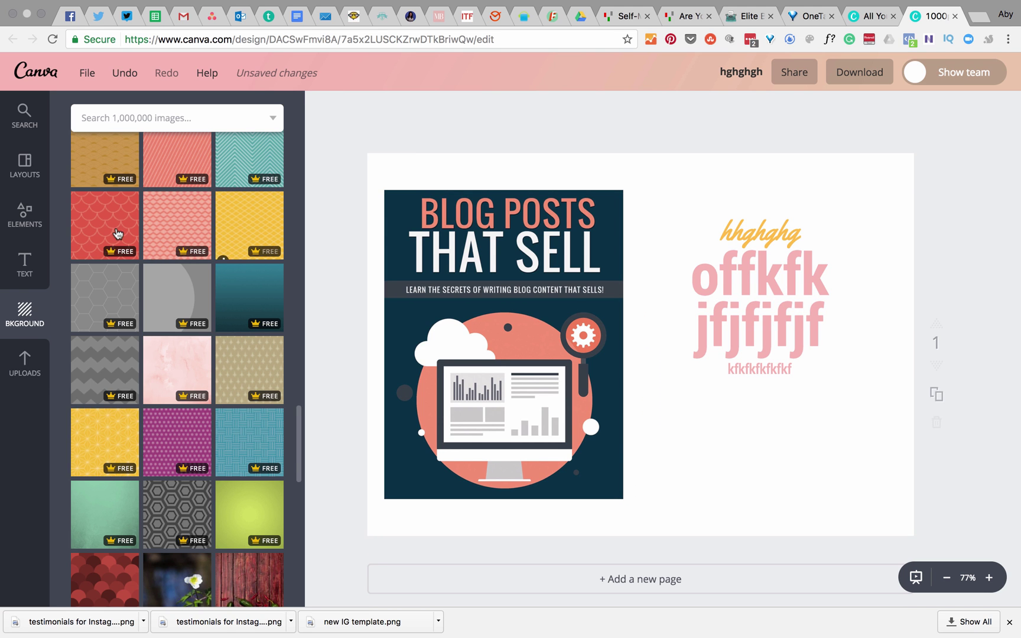
pyautogui.scroll(5, 120, 234)
pyautogui.scroll(10, 120, 234)
pyautogui.click(147, 232)
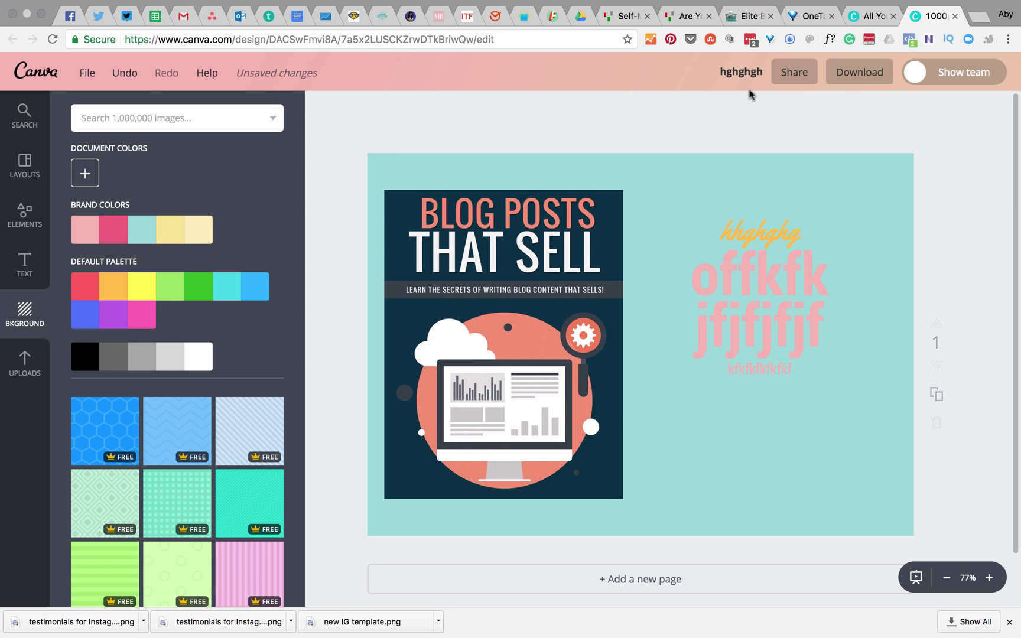
pyautogui.click(37, 73)
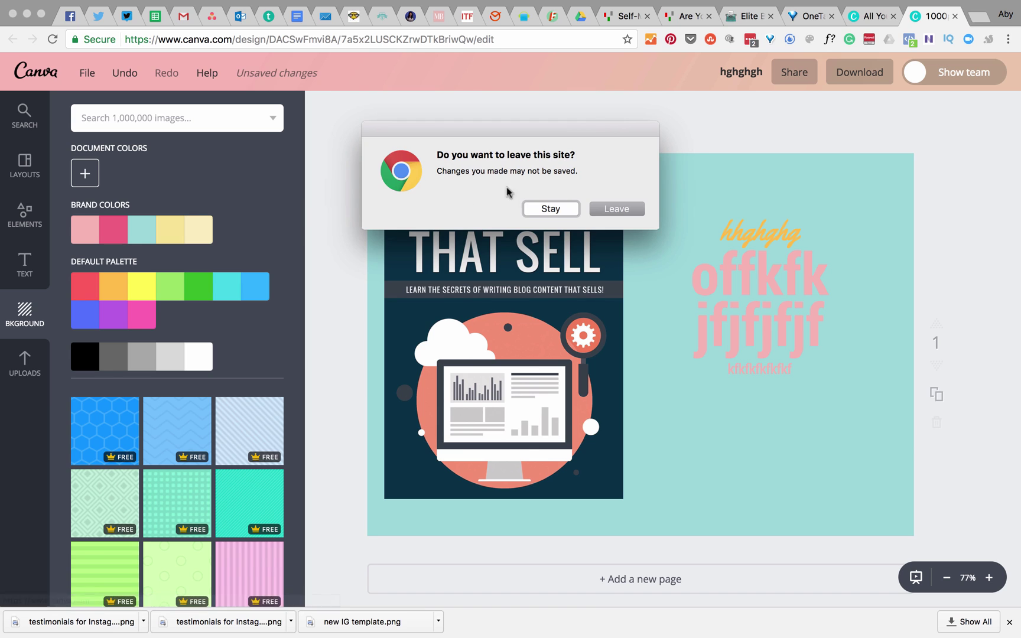
# Confirm leaving the editor and show all Create a design types
pyautogui.click(603, 211)
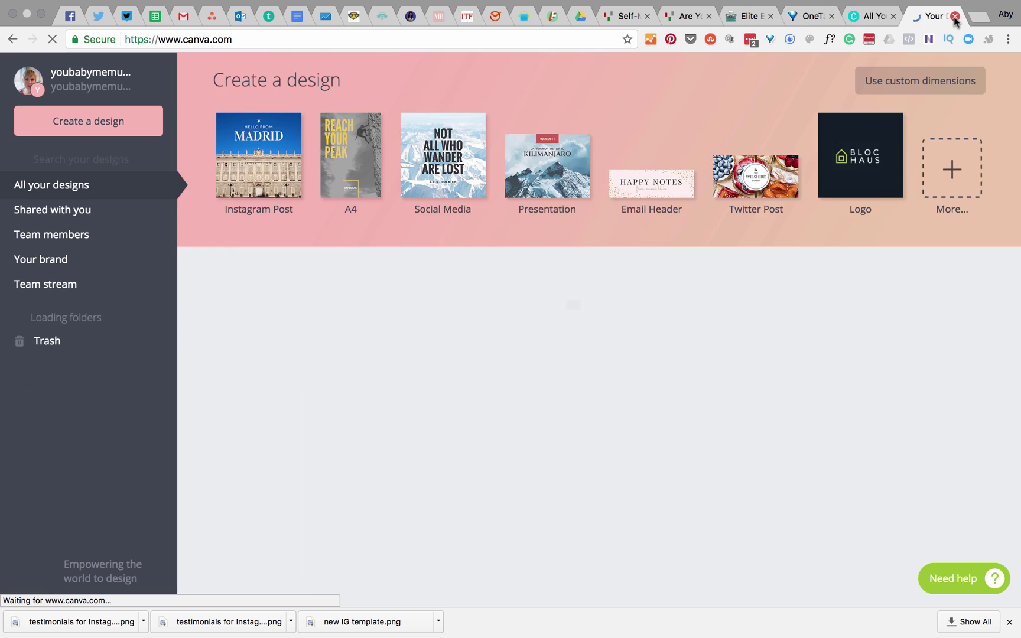
pyautogui.click(906, 80)
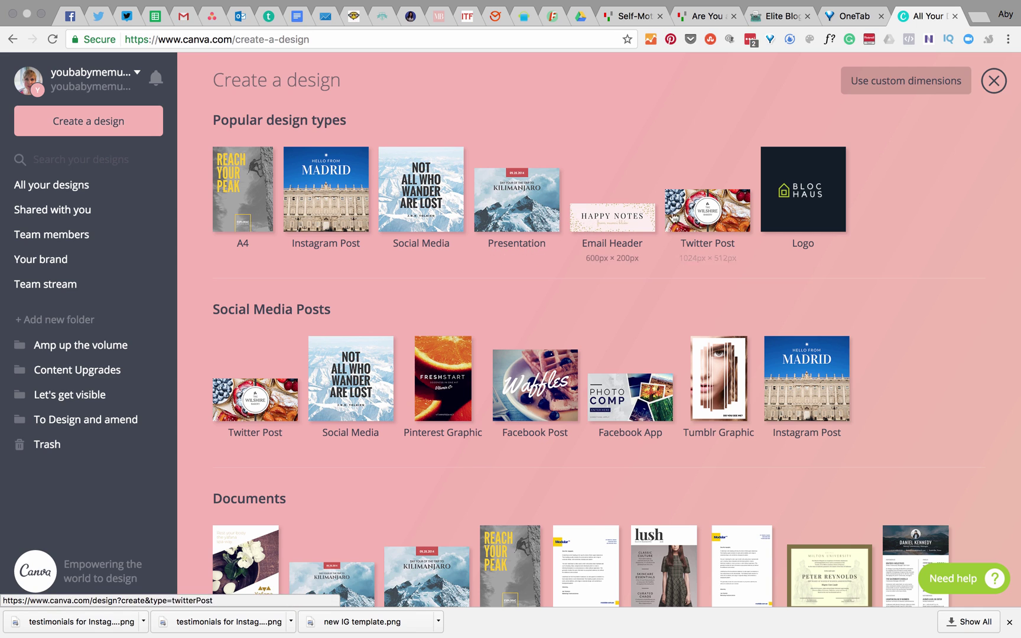
# Start a new Email Header design and apply the 'Thanks for Subscribing!' layout
pyautogui.click(610, 222)
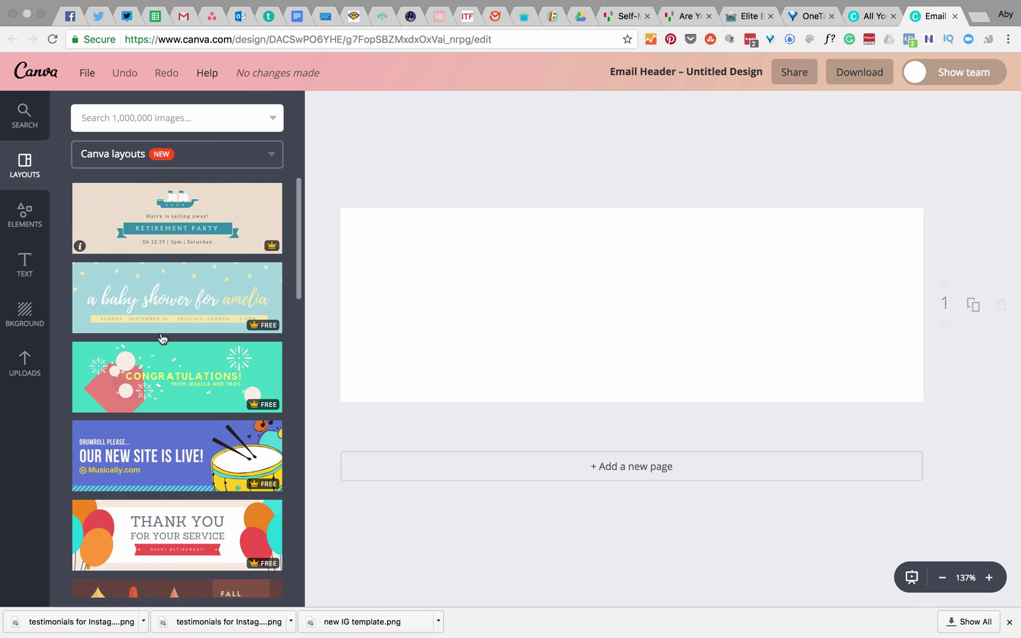
pyautogui.scroll(-4, 175, 278)
pyautogui.scroll(-3, 174, 278)
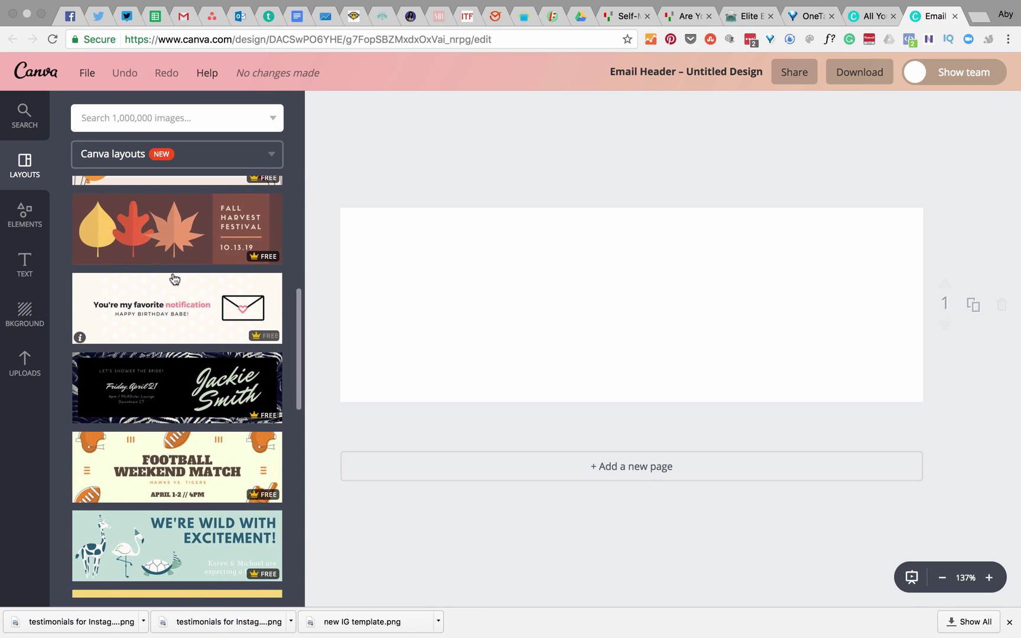
pyautogui.scroll(-3, 205, 319)
pyautogui.scroll(-1, 206, 320)
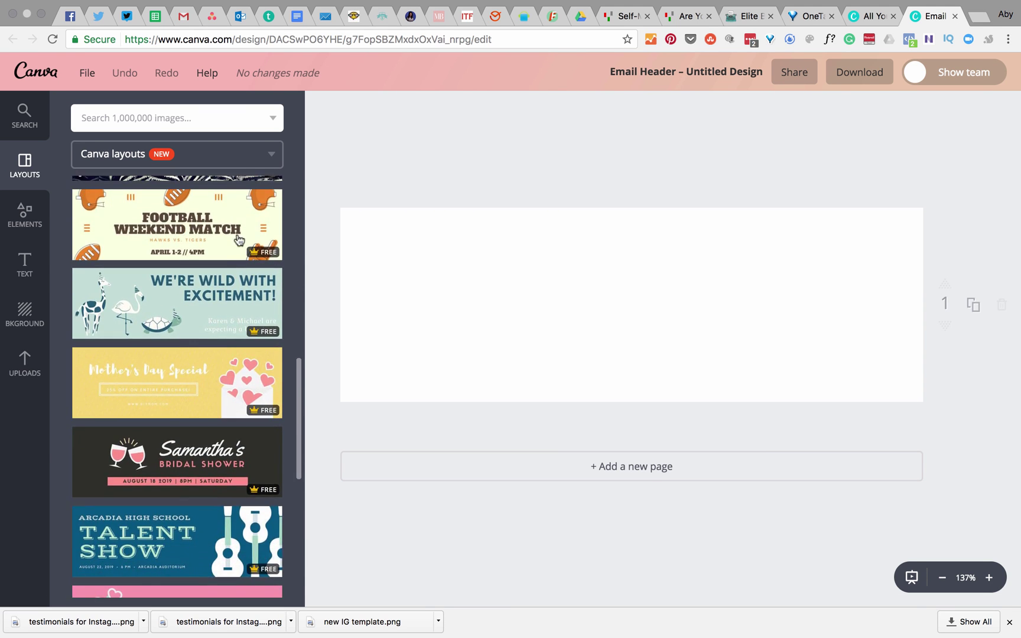
pyautogui.scroll(-3, 253, 250)
pyautogui.scroll(-4, 253, 250)
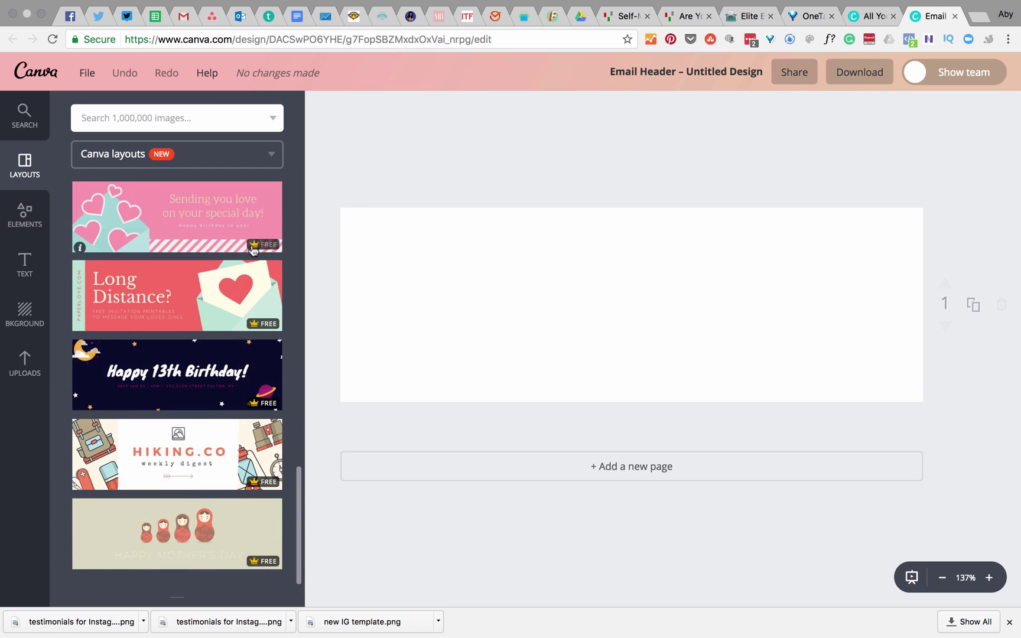
pyautogui.scroll(-3, 264, 296)
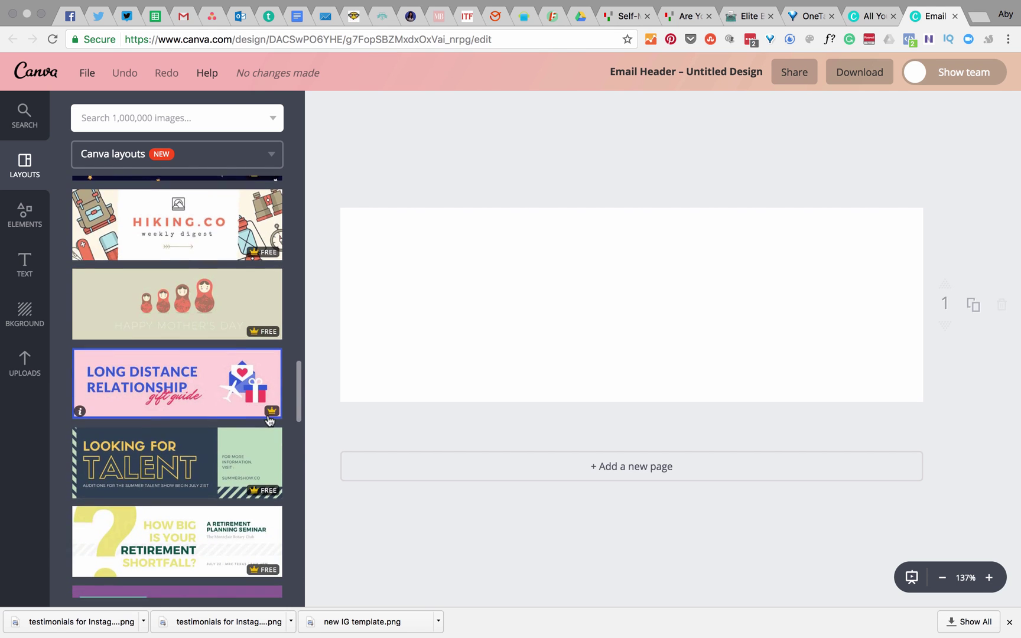
pyautogui.scroll(-2, 263, 295)
pyautogui.scroll(-3, 273, 403)
pyautogui.scroll(-3, 273, 403)
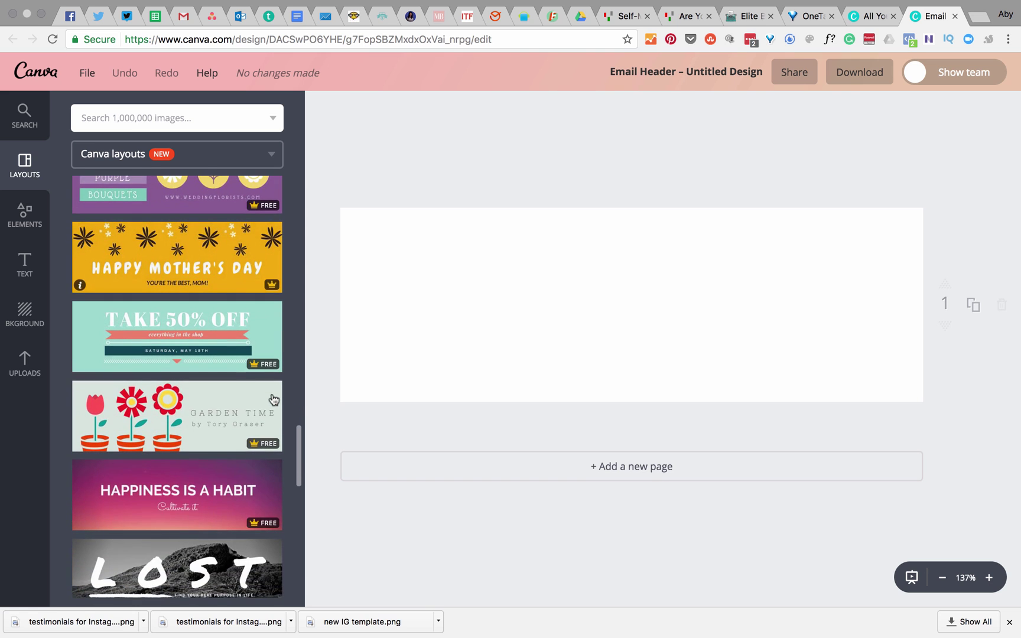
pyautogui.scroll(-2, 200, 322)
pyautogui.scroll(-2, 201, 308)
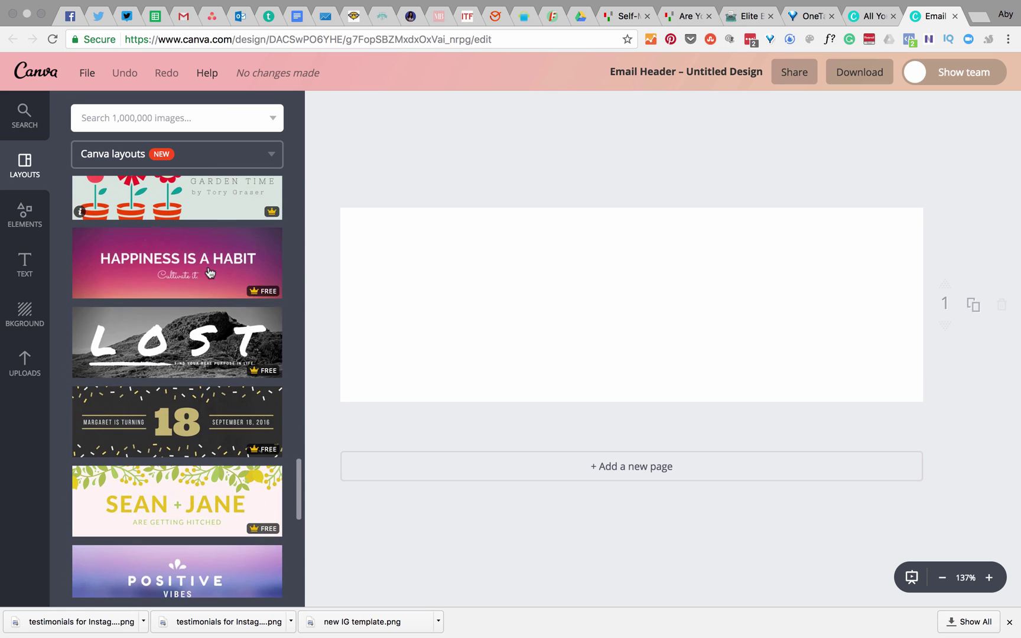
pyautogui.scroll(-3, 255, 253)
pyautogui.scroll(-4, 256, 253)
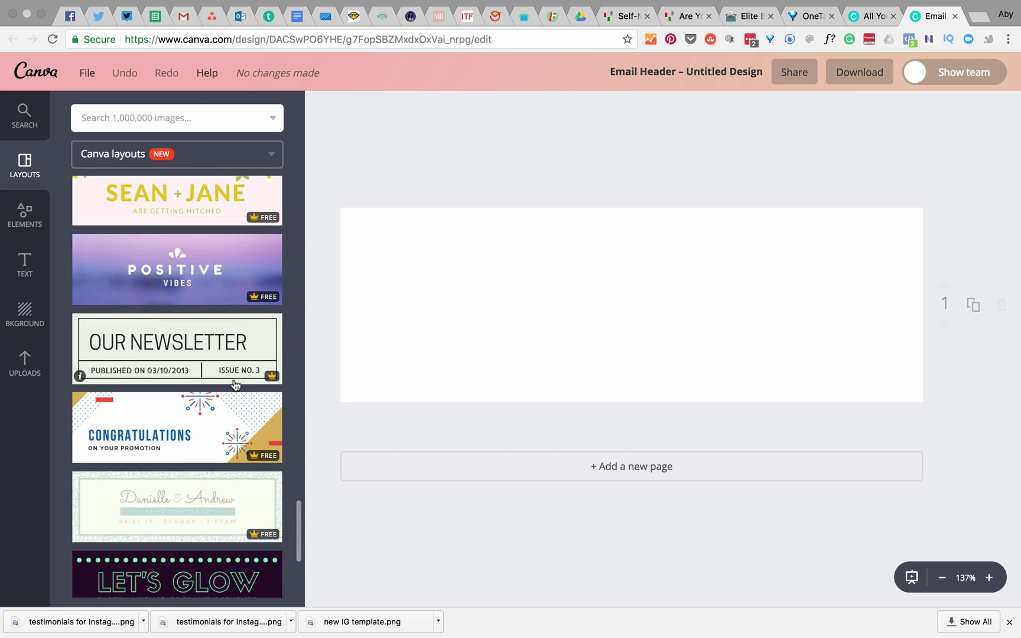
pyautogui.scroll(-3, 223, 482)
pyautogui.scroll(-5, 223, 482)
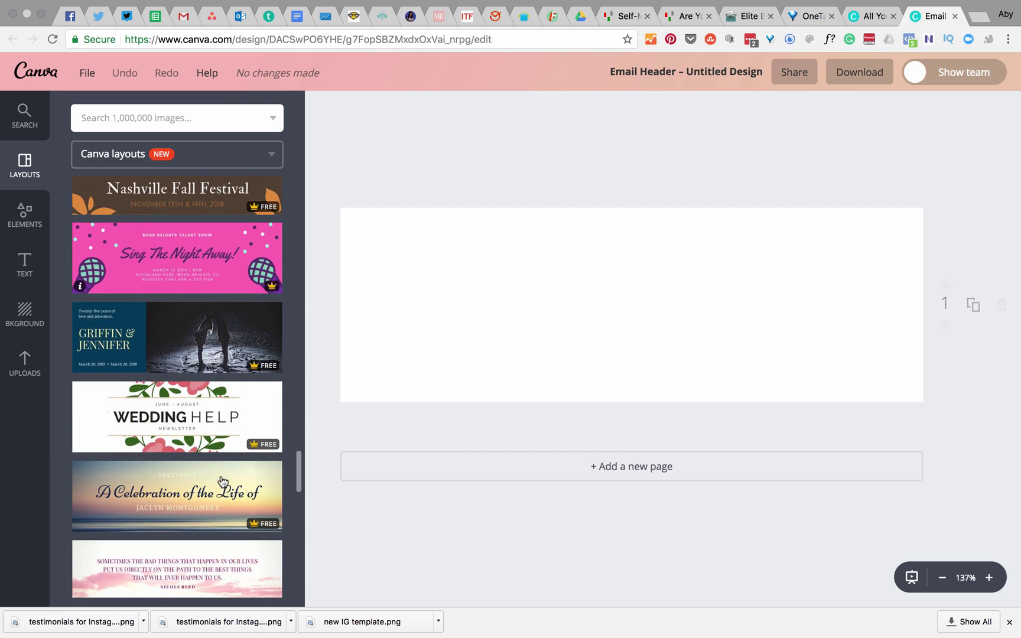
pyautogui.scroll(-3, 223, 367)
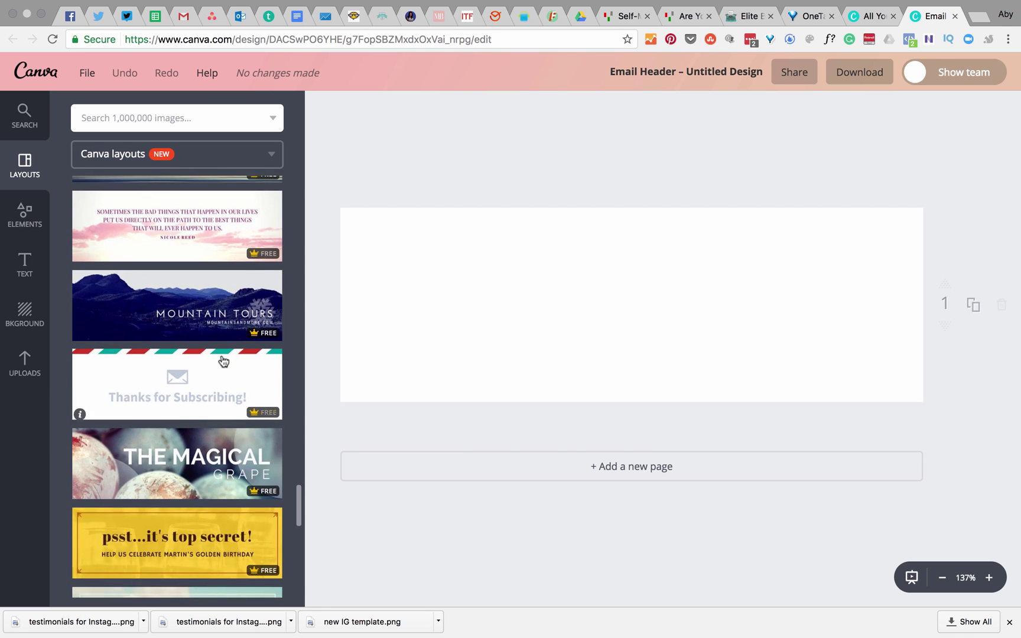
pyautogui.click(178, 363)
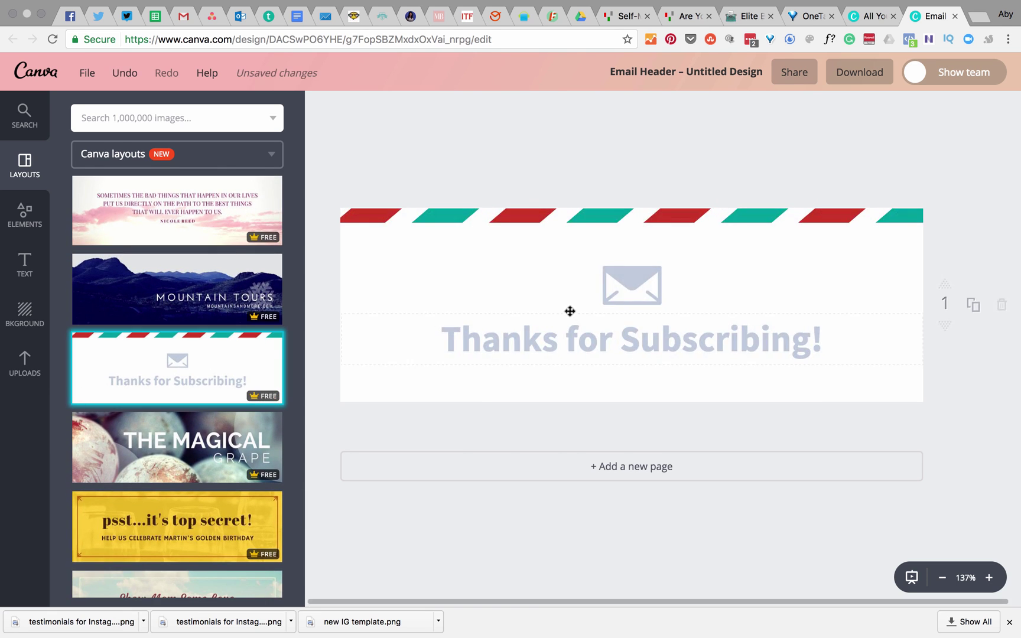
# Move the envelope icon to the header's top-left and shift the heading left beneath it
pyautogui.click(643, 276)
pyautogui.moveTo(641, 284); pyautogui.dragTo(380, 274)
pyautogui.moveTo(504, 334); pyautogui.dragTo(411, 322)
# Replace the 'Thanks for Subscribing!' heading with the author's name, narrow the box, and line it under the envelope
pyautogui.click(411, 322)
pyautogui.press('super+a')
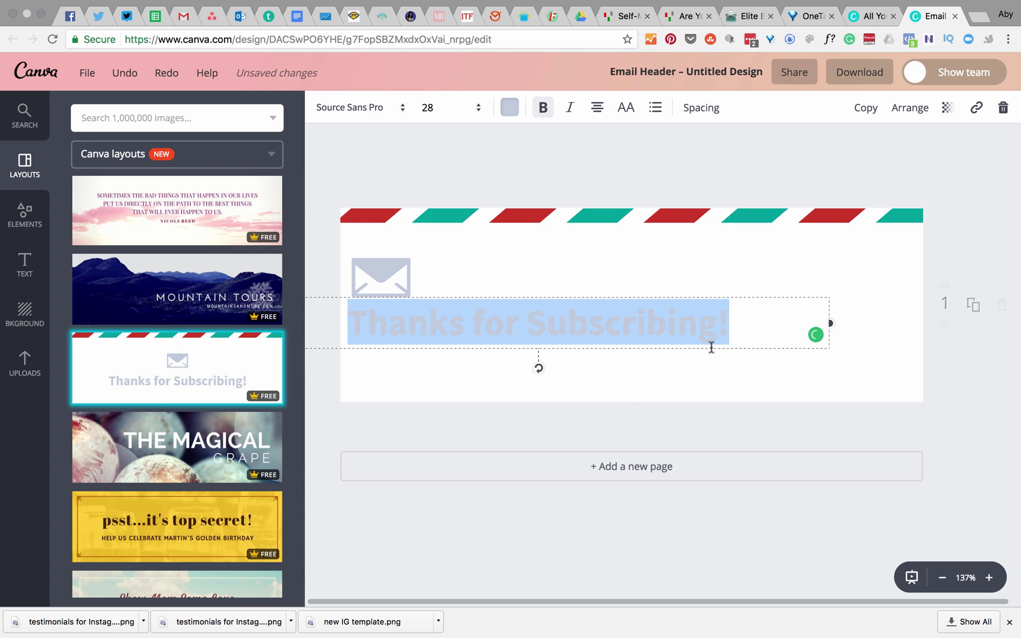
pyautogui.write('Aby Moo')
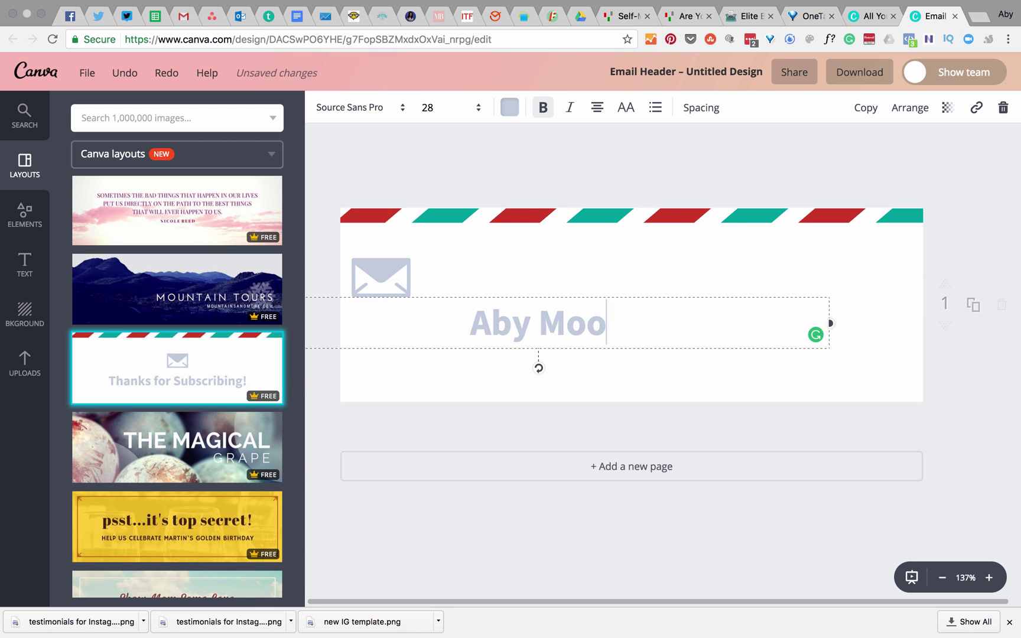
pyautogui.write('re')
pyautogui.click(845, 300)
pyautogui.click(782, 319)
pyautogui.moveTo(832, 323); pyautogui.dragTo(604, 325)
pyautogui.click(957, 224)
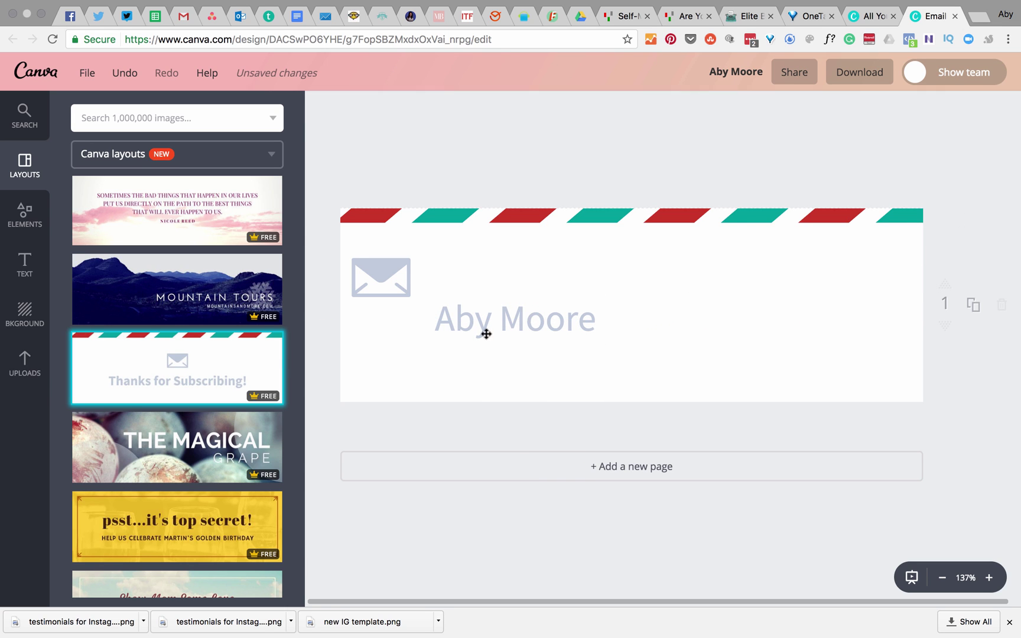
pyautogui.moveTo(526, 314); pyautogui.dragTo(453, 319)
pyautogui.moveTo(447, 319); pyautogui.dragTo(448, 317)
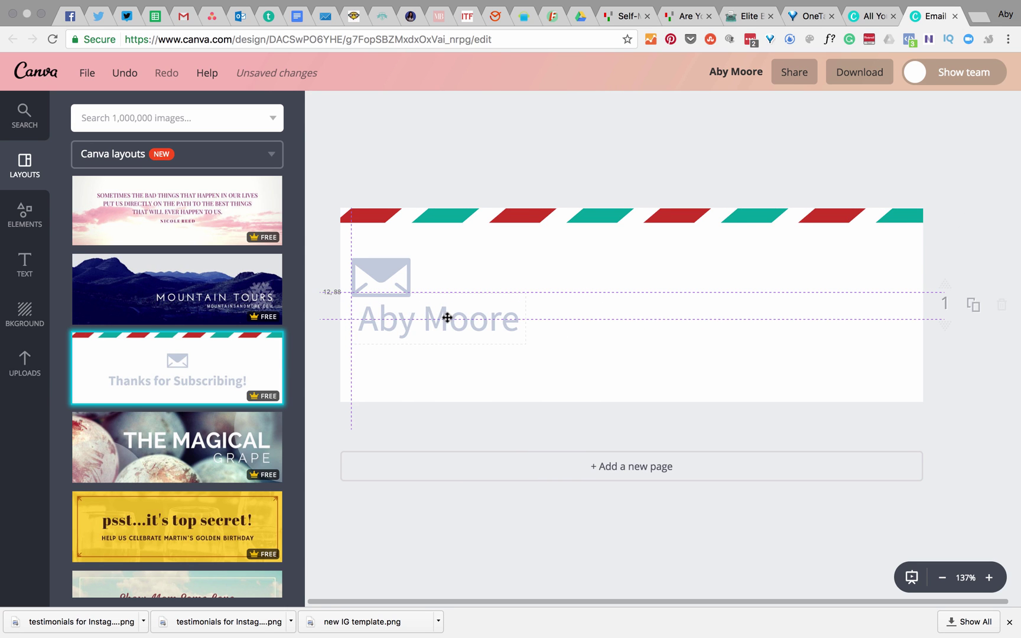
# Set the name text to size 21, left-aligned, nudged slightly down
pyautogui.click(511, 319)
pyautogui.moveTo(520, 318); pyautogui.dragTo(365, 321)
pyautogui.click(459, 110)
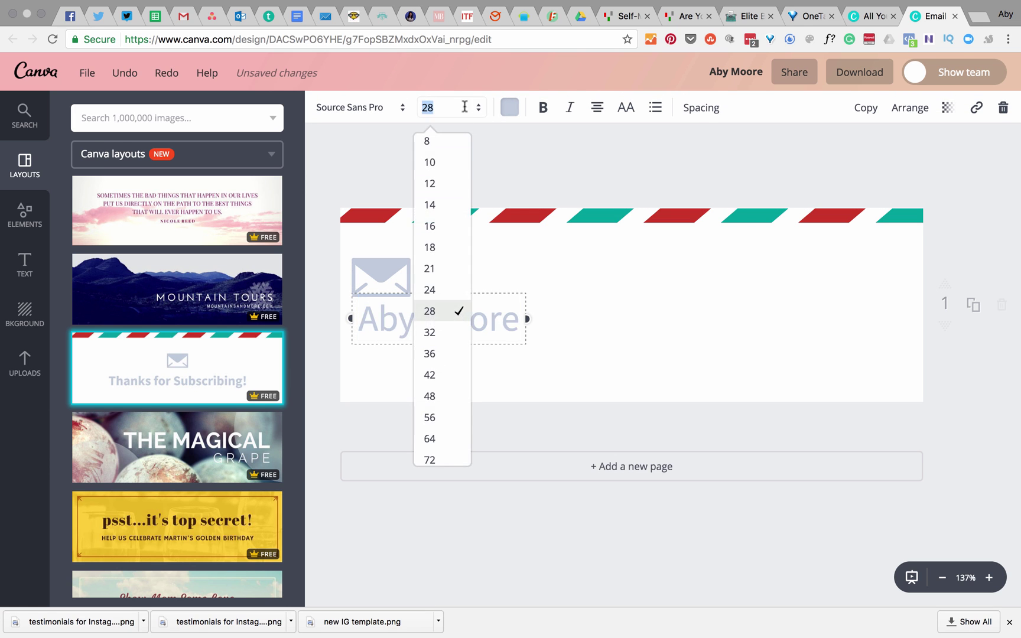
pyautogui.click(440, 268)
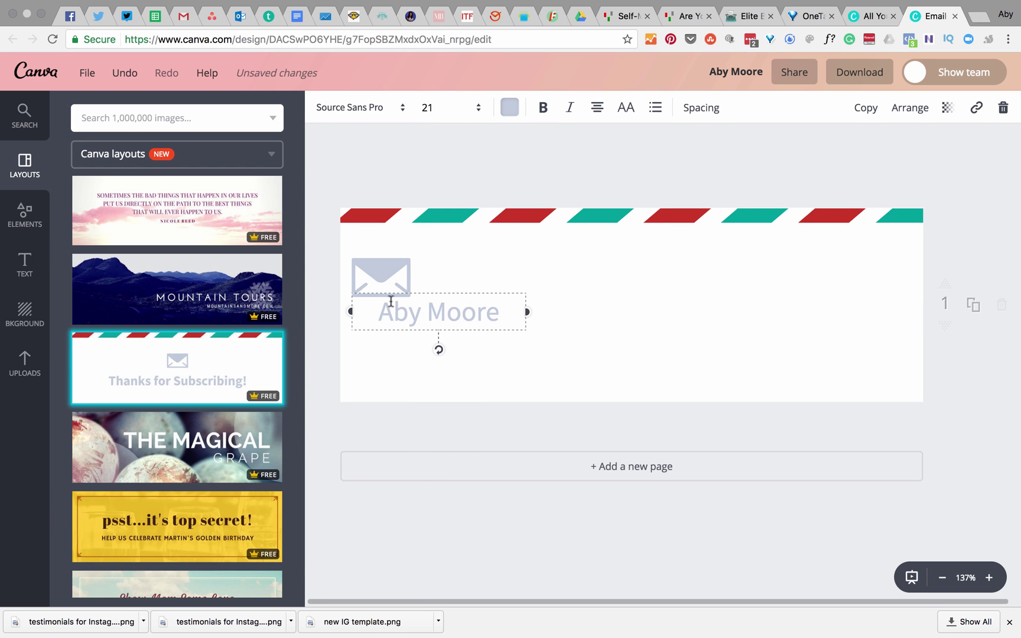
pyautogui.click(596, 107)
pyautogui.click(600, 151)
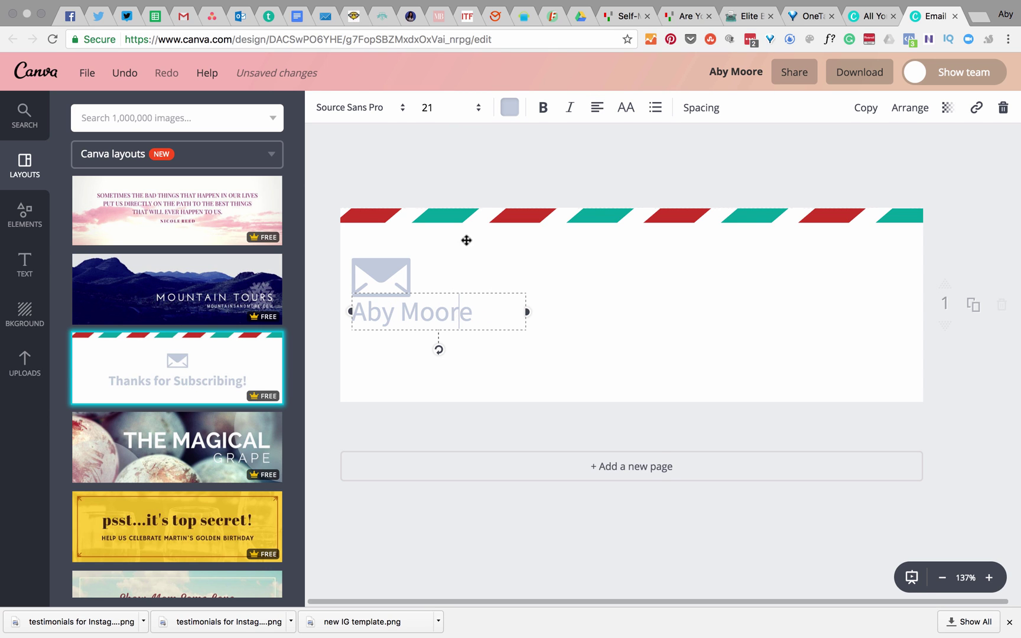
pyautogui.moveTo(439, 312); pyautogui.dragTo(440, 322)
pyautogui.click(468, 180)
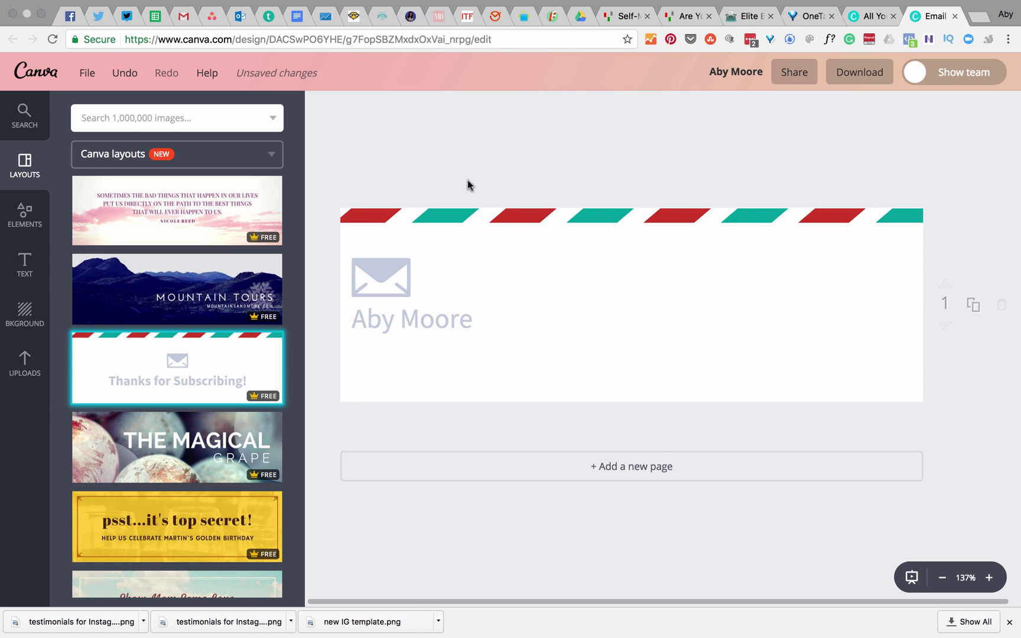
# Duplicate the name text box
pyautogui.click(410, 319)
pyautogui.moveTo(491, 320); pyautogui.dragTo(353, 319)
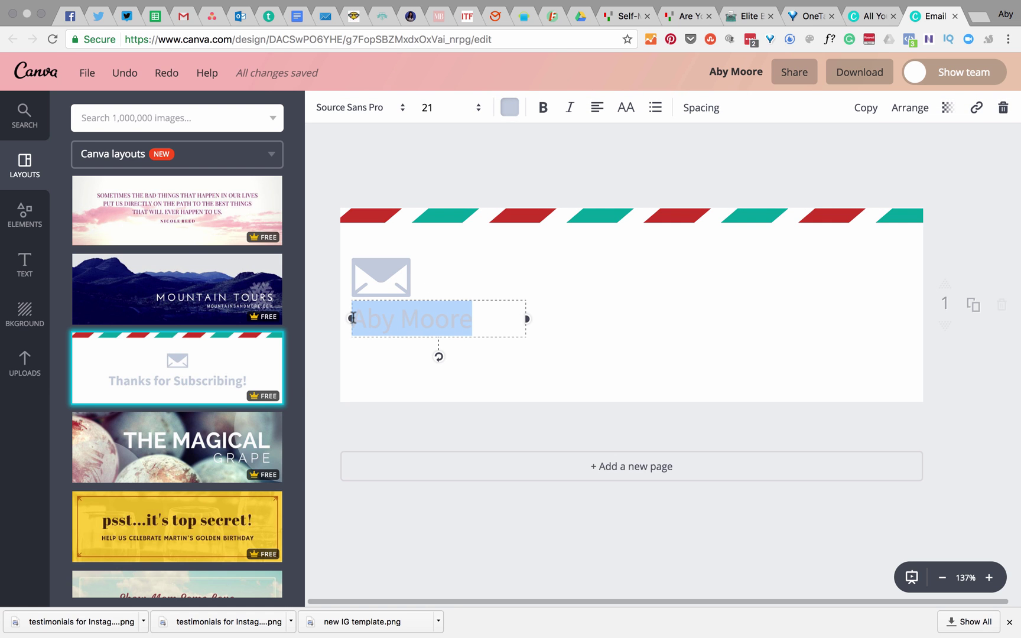
pyautogui.click(866, 107)
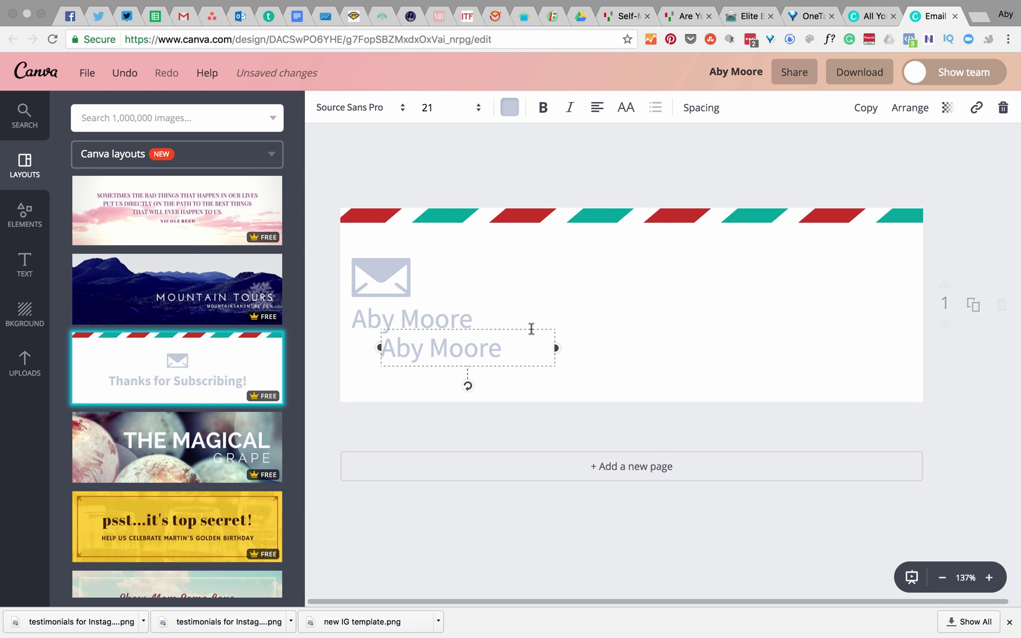
# Align the copied box's left edge with the name and retype it as 'Blogger'
pyautogui.click(24, 264)
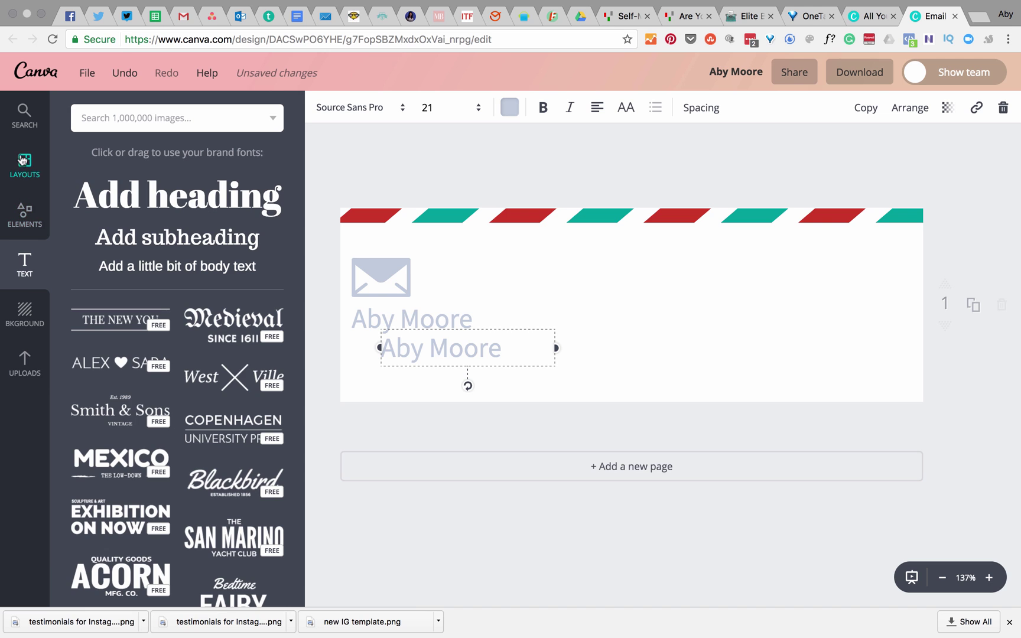
pyautogui.click(22, 167)
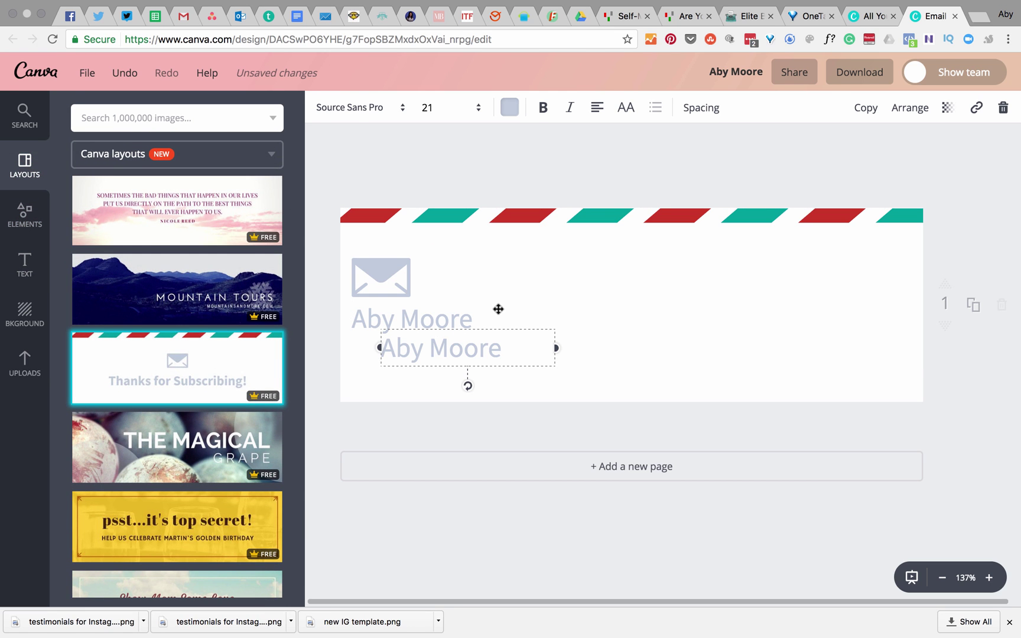
pyautogui.click(483, 348)
pyautogui.moveTo(504, 328); pyautogui.dragTo(351, 347)
pyautogui.write('Blogger')
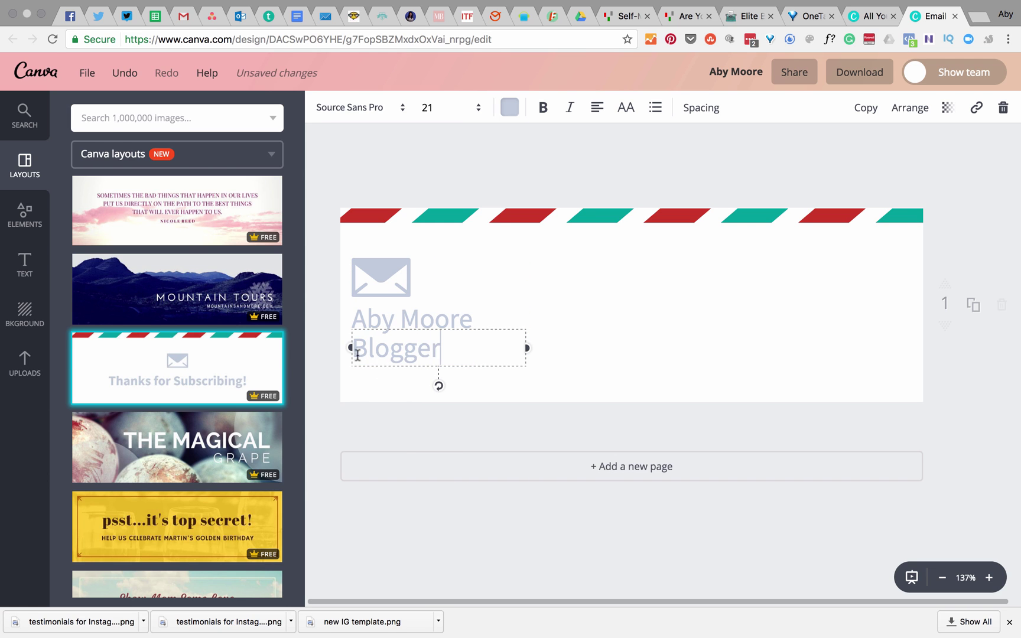
pyautogui.moveTo(453, 353); pyautogui.dragTo(358, 353)
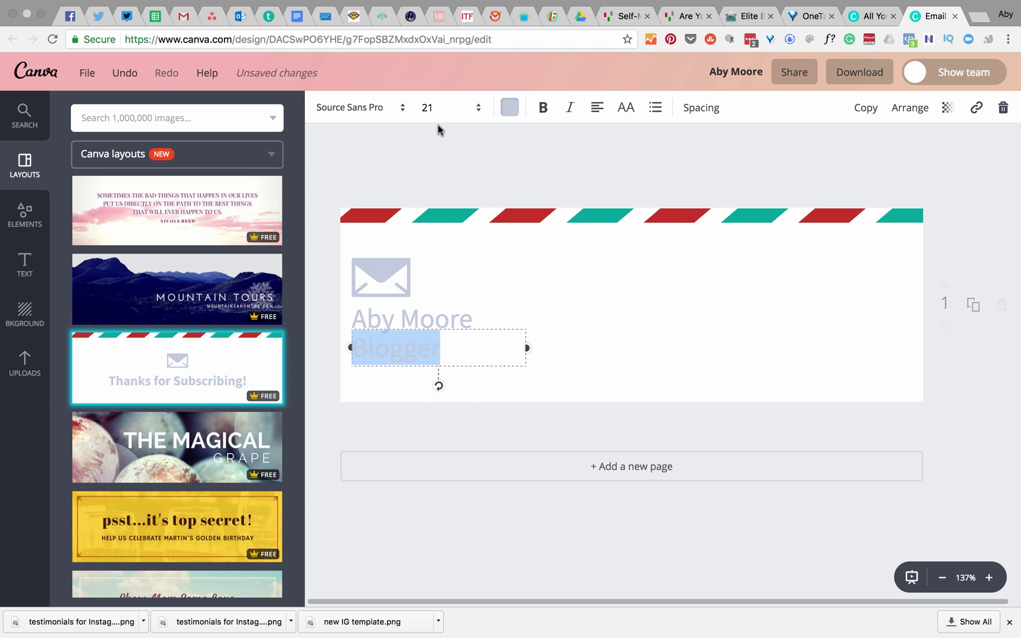
# Set 'Blogger' to size 12 with wider letter spacing
pyautogui.click(467, 109)
pyautogui.click(448, 194)
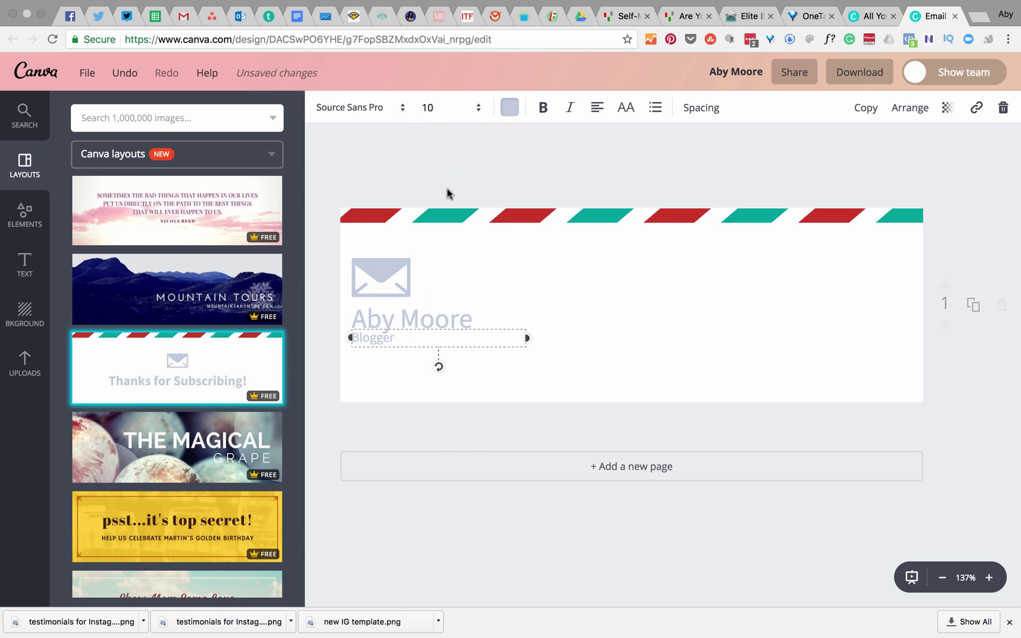
pyautogui.click(470, 108)
pyautogui.click(451, 210)
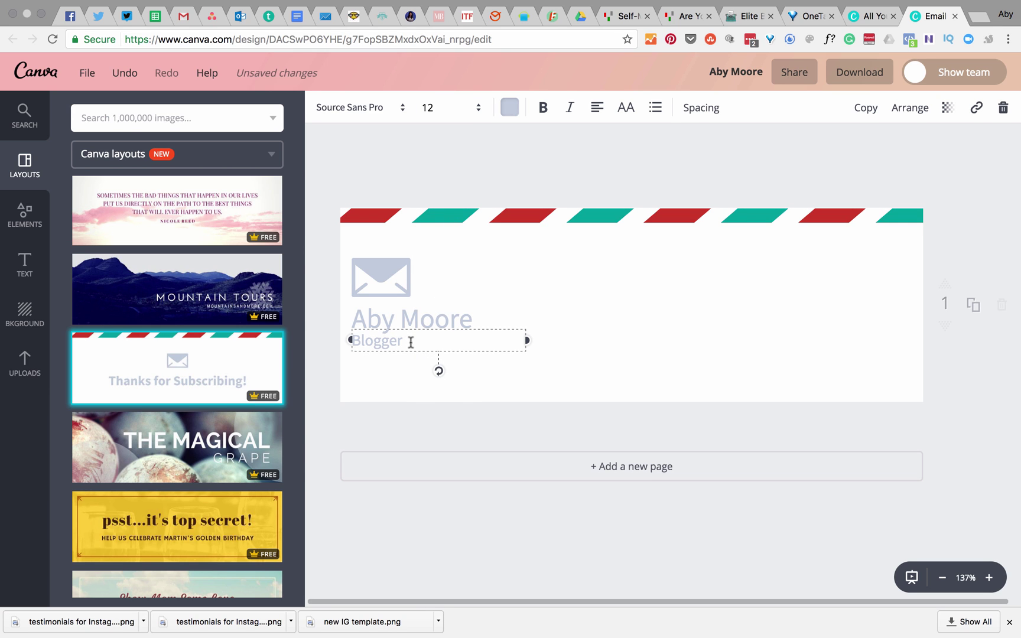
pyautogui.click(709, 112)
pyautogui.moveTo(782, 152); pyautogui.dragTo(814, 183)
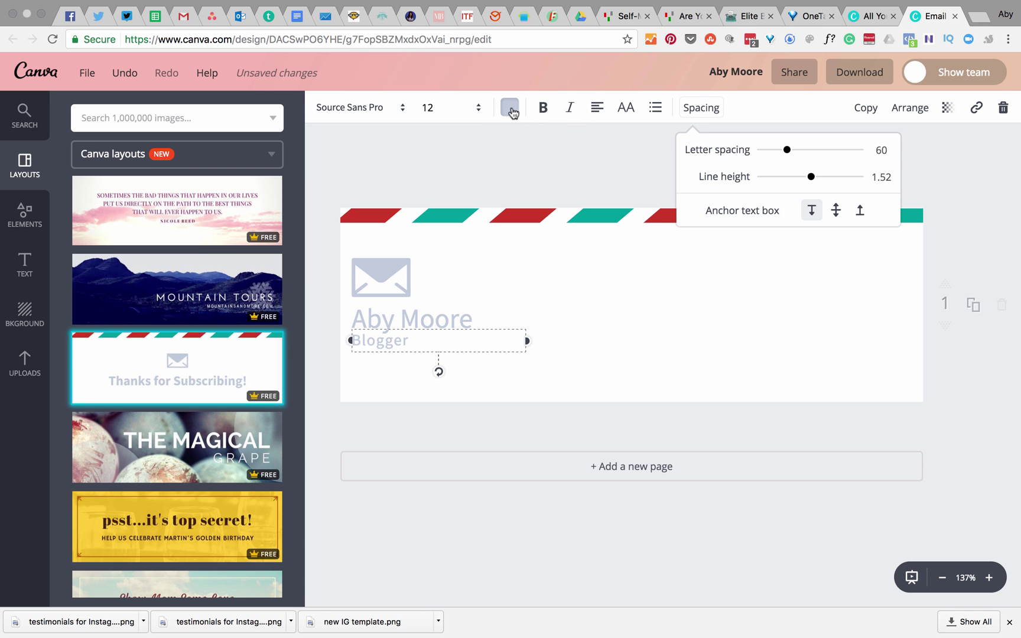
# Colour 'Blogger' teal and position it just below the name
pyautogui.click(511, 110)
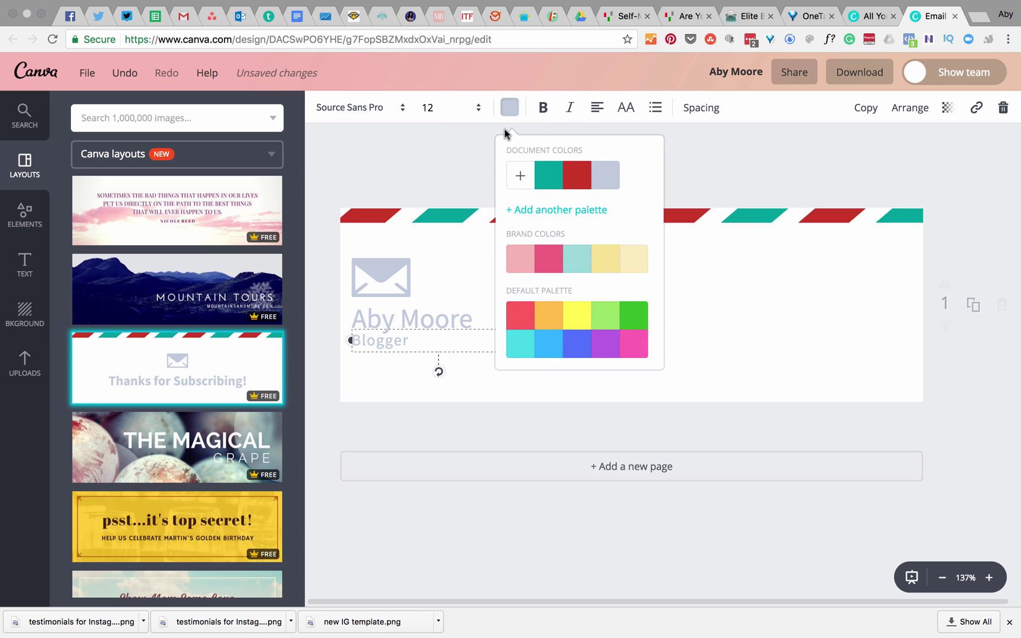
pyautogui.click(407, 169)
pyautogui.doubleClick(354, 341)
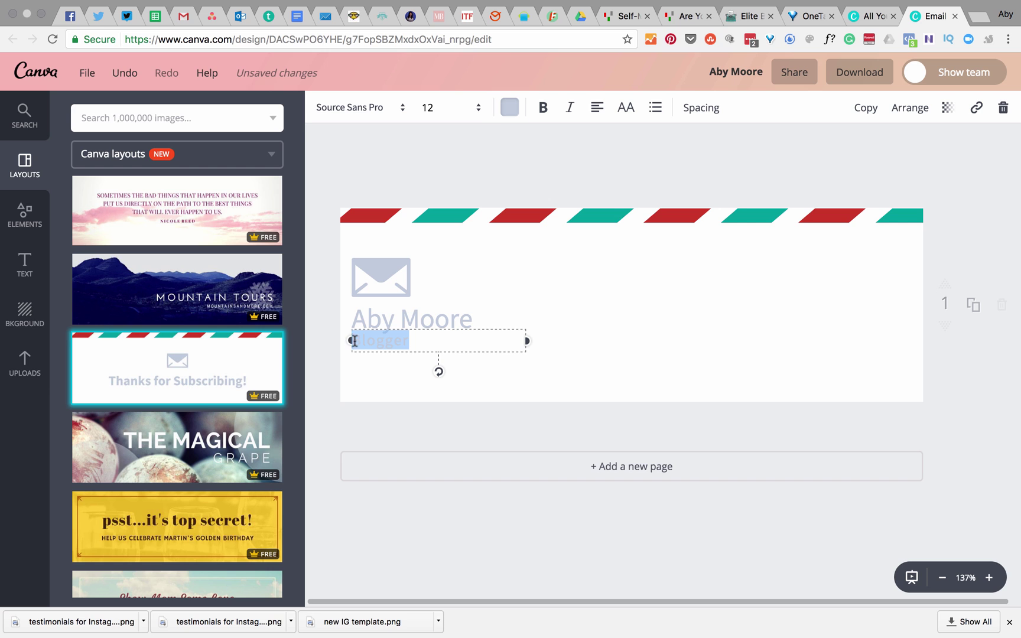
pyautogui.click(509, 107)
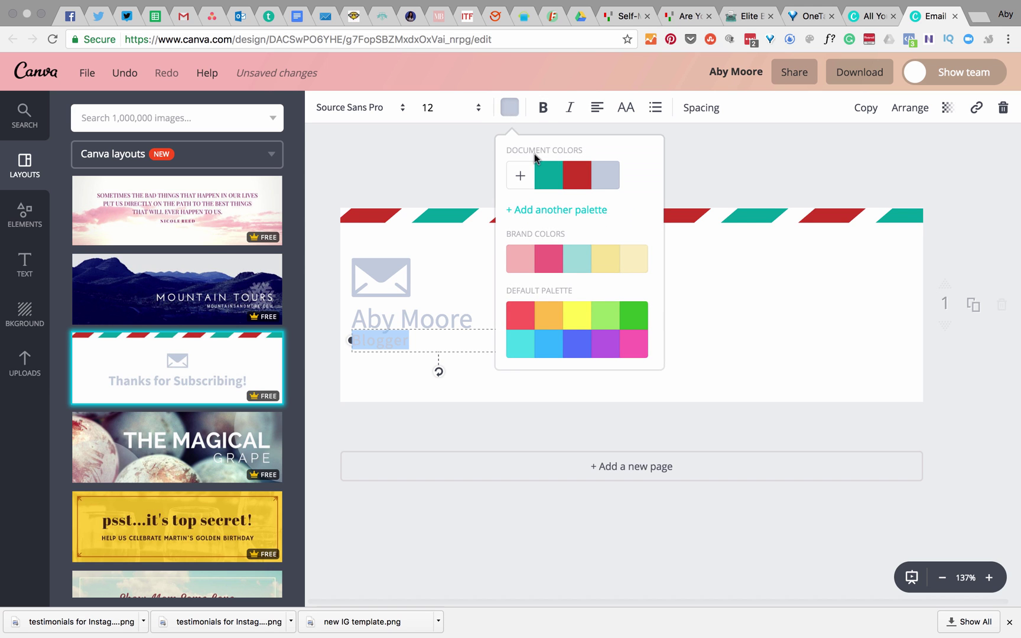
pyautogui.click(550, 184)
pyautogui.click(453, 161)
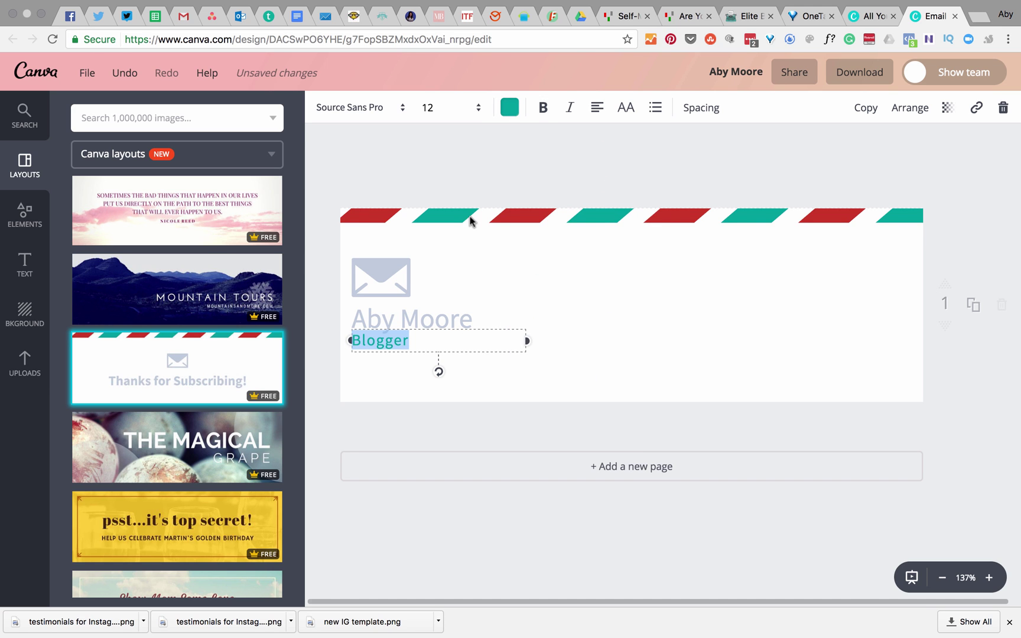
pyautogui.click(486, 181)
pyautogui.moveTo(388, 341); pyautogui.dragTo(387, 348)
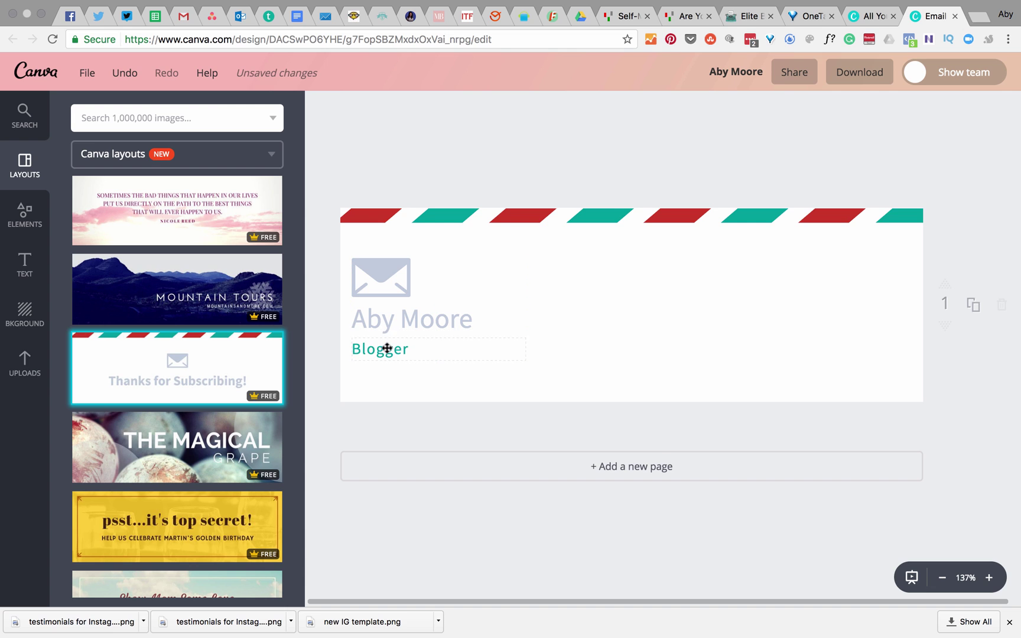
pyautogui.click(389, 319)
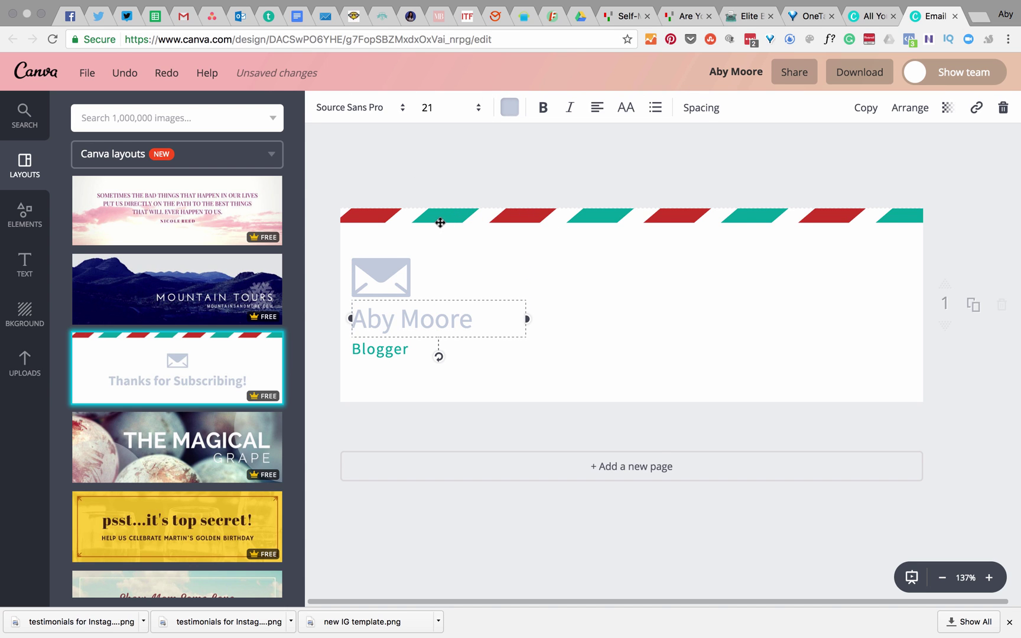
# Recolour the border stripes to light aqua and the pink brand colour, then select the name text
pyautogui.click(442, 219)
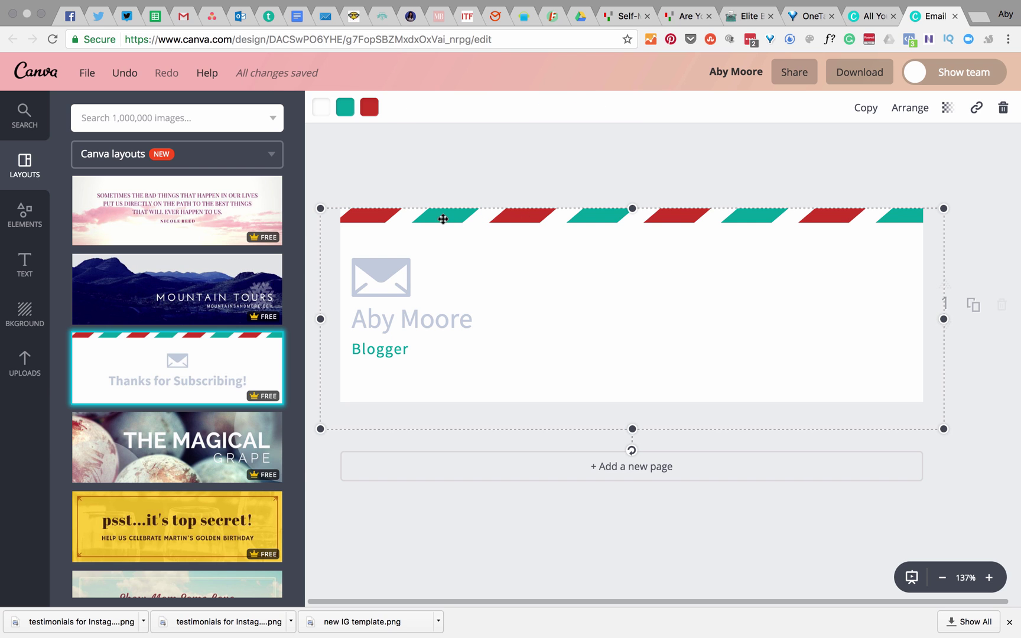
pyautogui.click(346, 107)
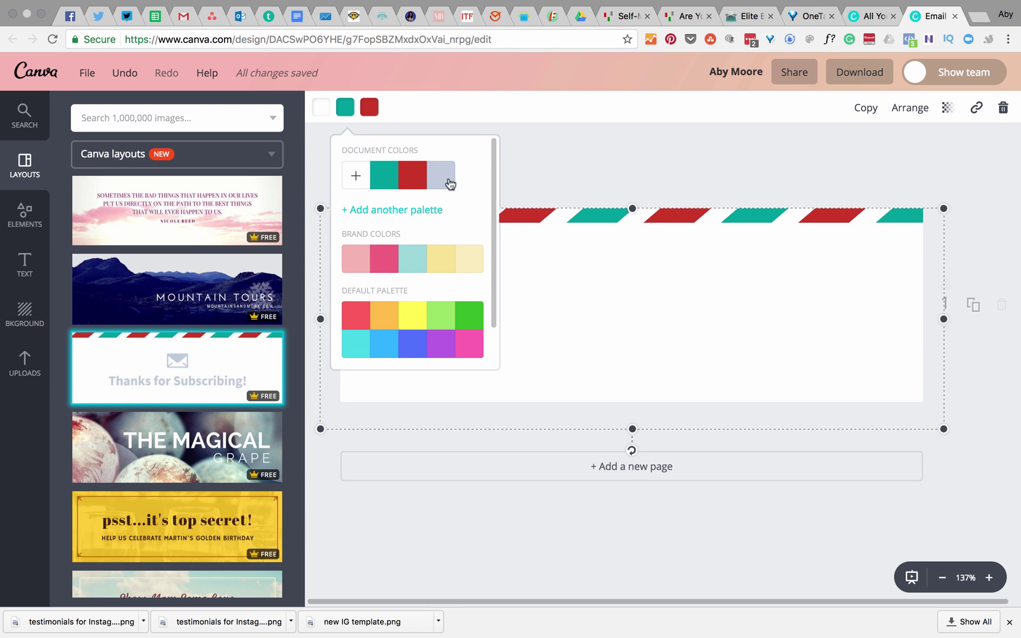
pyautogui.click(416, 260)
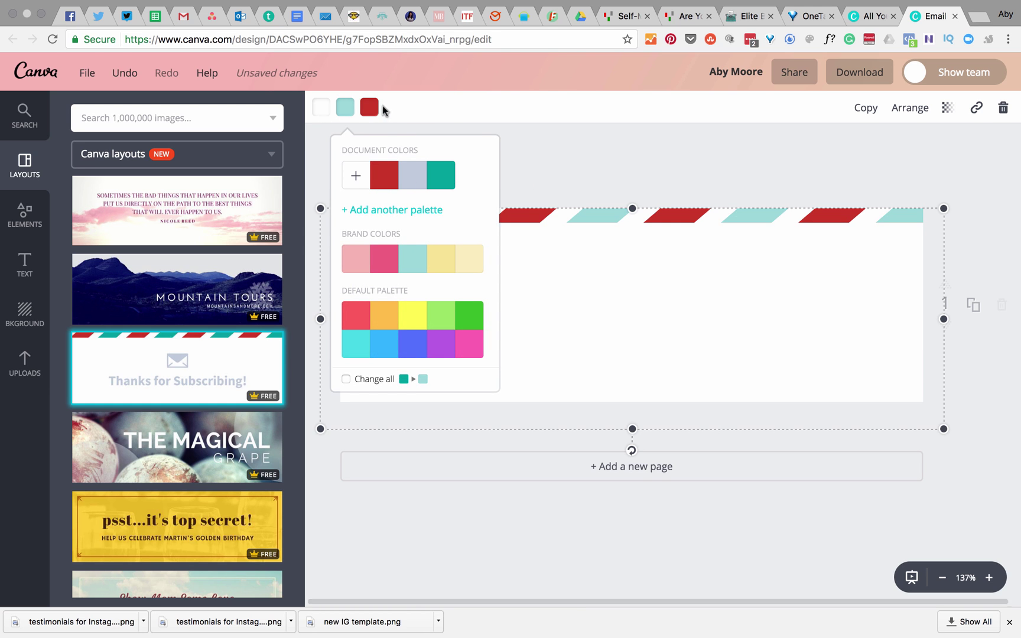
pyautogui.click(368, 107)
pyautogui.click(405, 263)
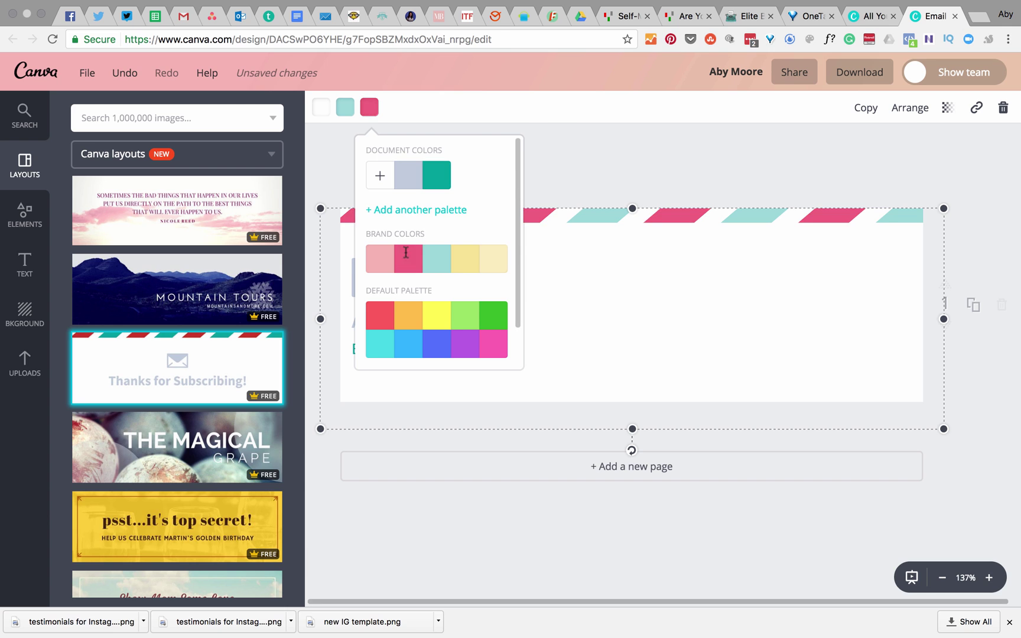
pyautogui.click(564, 155)
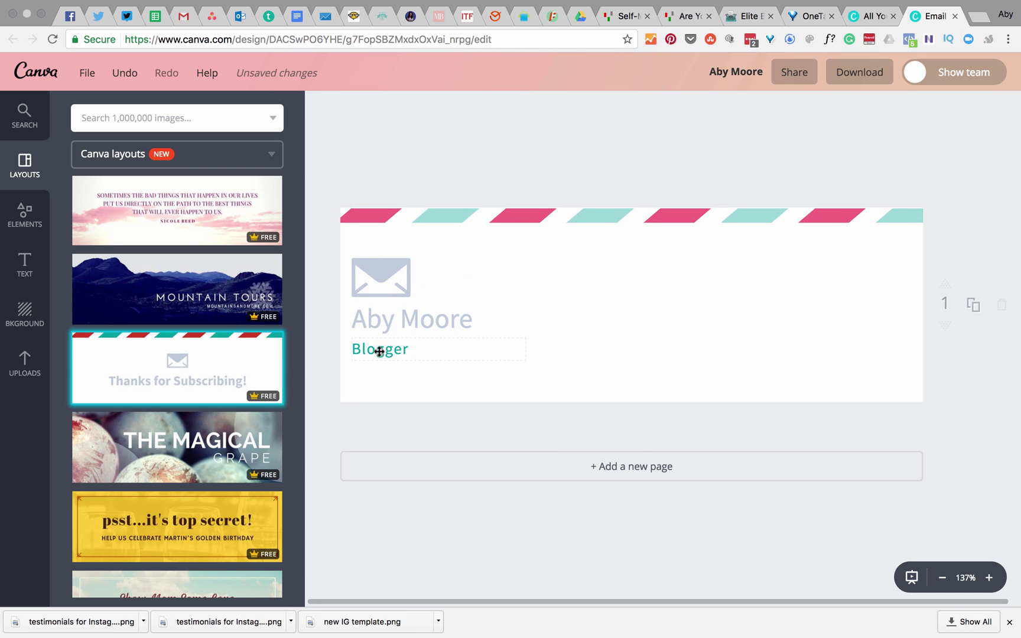
pyautogui.click(395, 323)
pyautogui.click(25, 267)
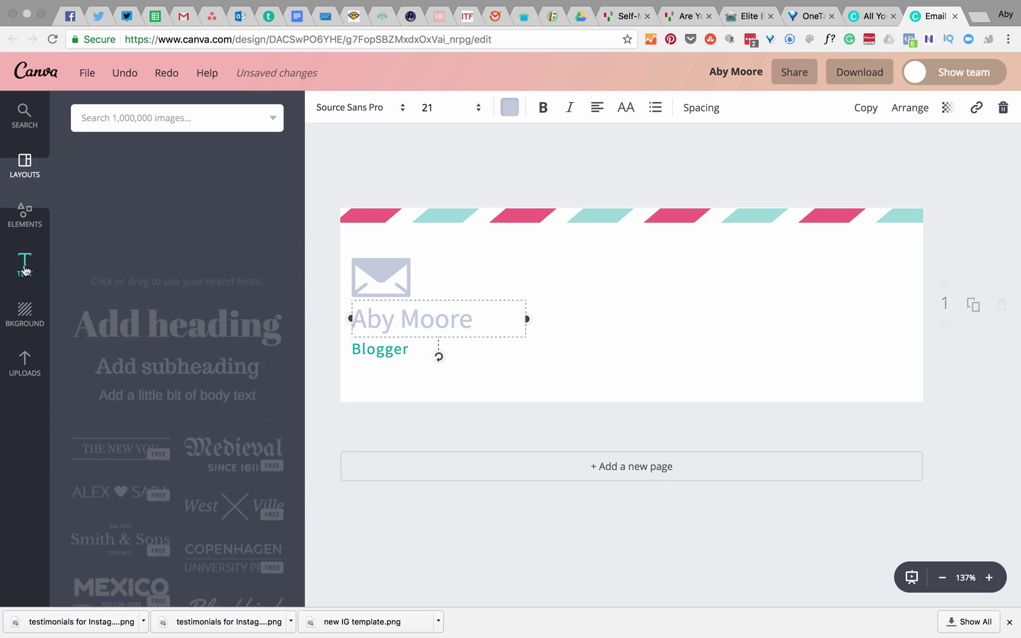
pyautogui.click(172, 200)
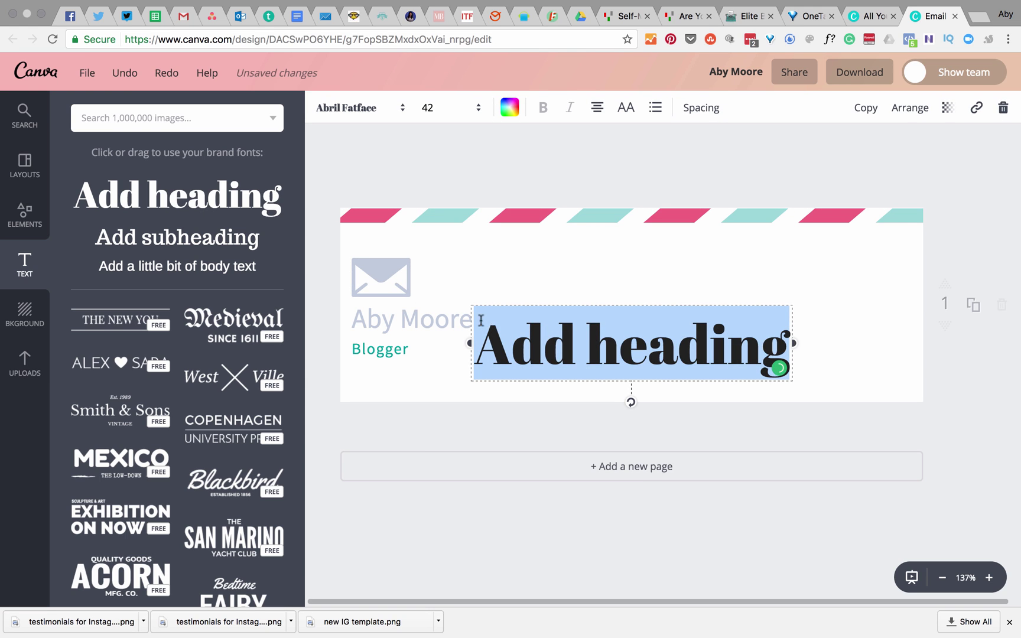
pyautogui.click(442, 319)
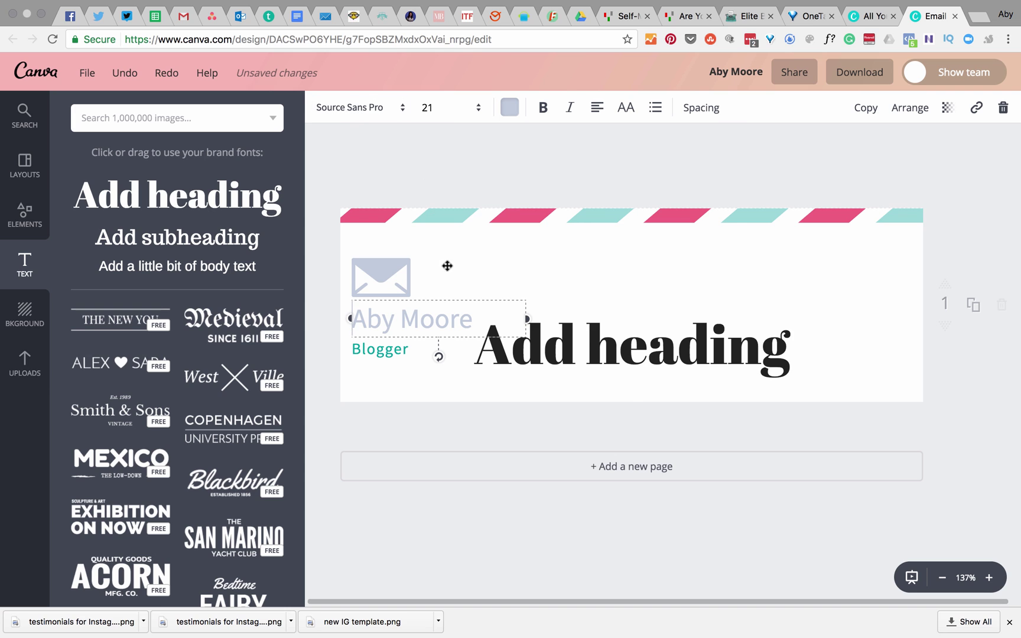
pyautogui.doubleClick(580, 344)
pyautogui.press('BackSpace')
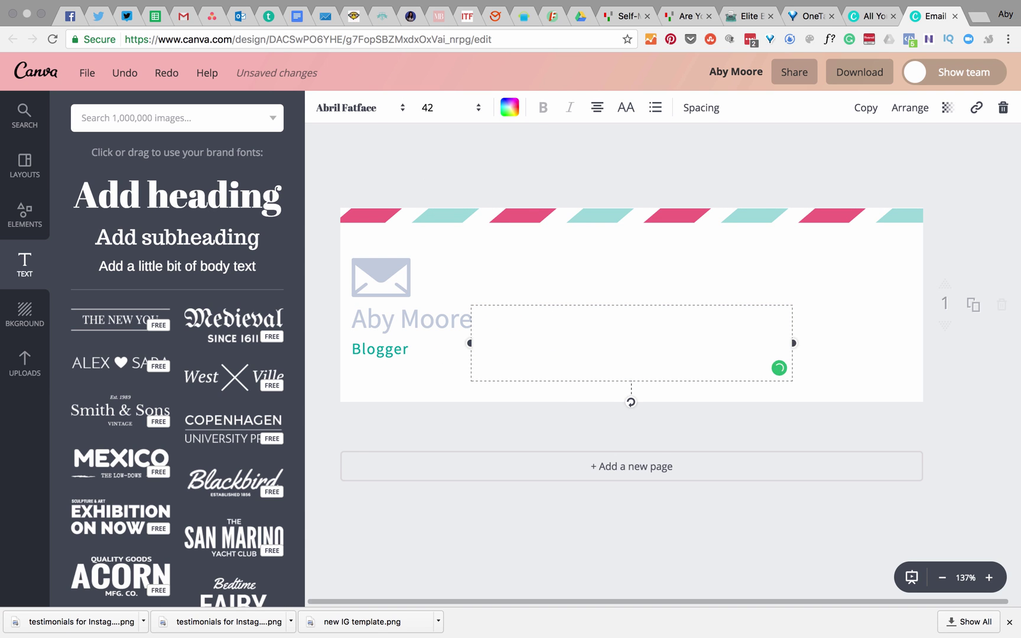
pyautogui.click(533, 247)
pyautogui.click(448, 319)
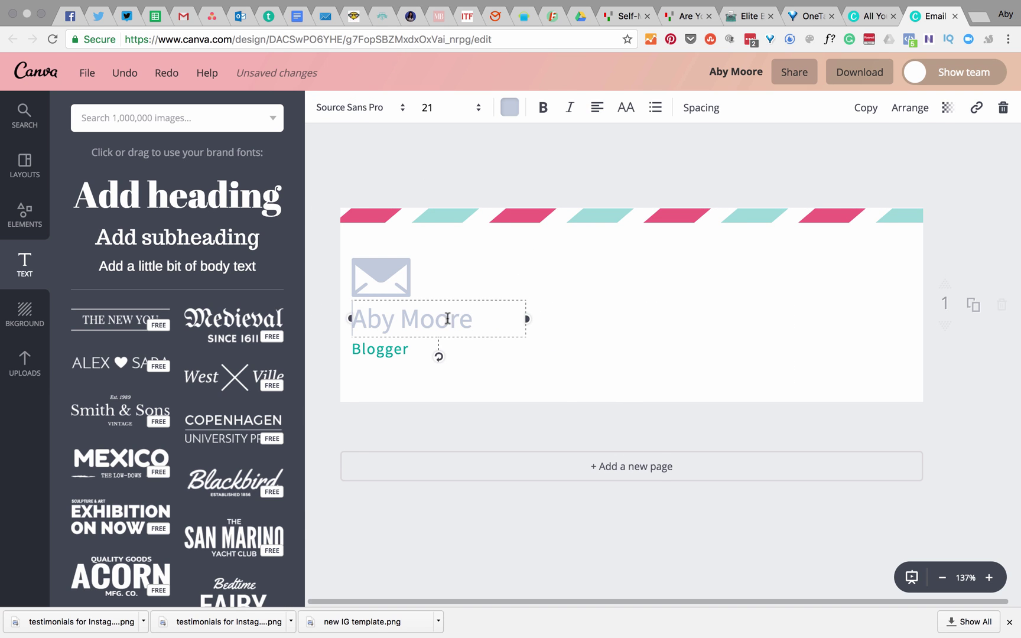
pyautogui.moveTo(479, 323); pyautogui.dragTo(354, 319)
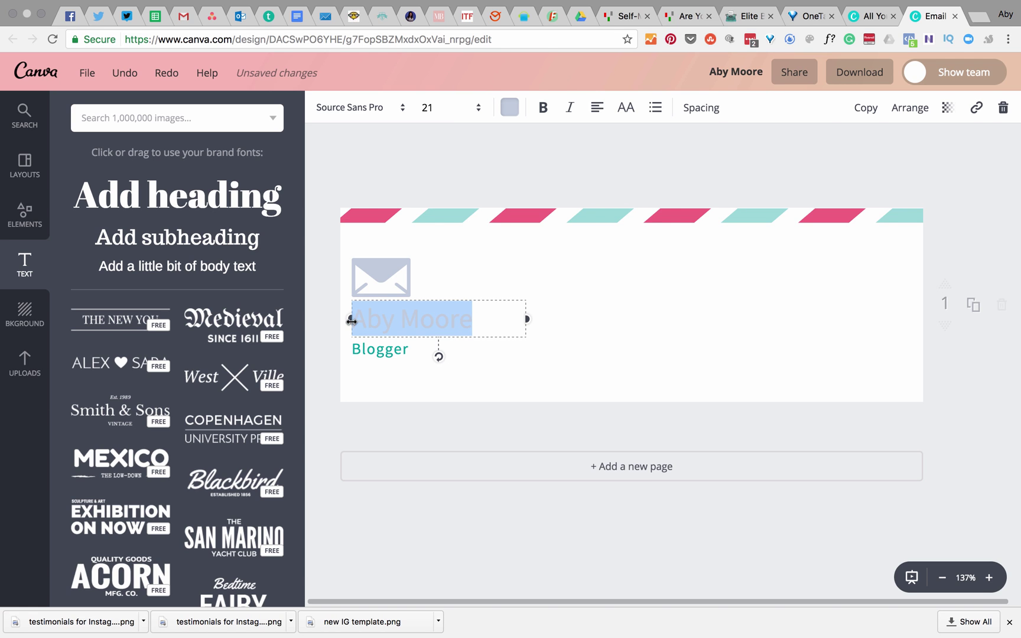
pyautogui.click(864, 108)
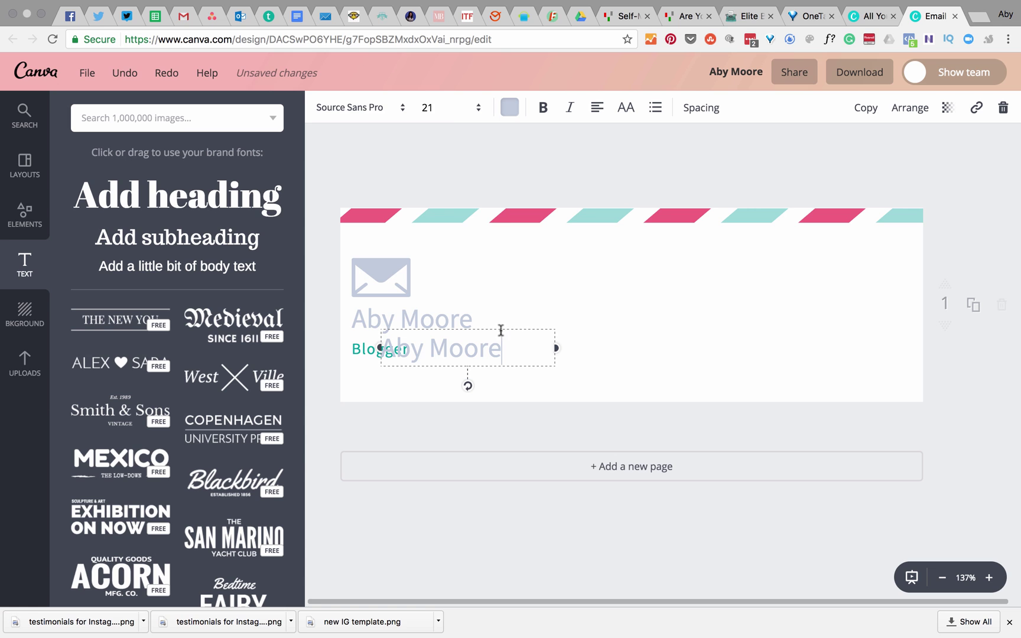
pyautogui.moveTo(500, 345); pyautogui.dragTo(383, 345)
pyautogui.press('BackSpace')
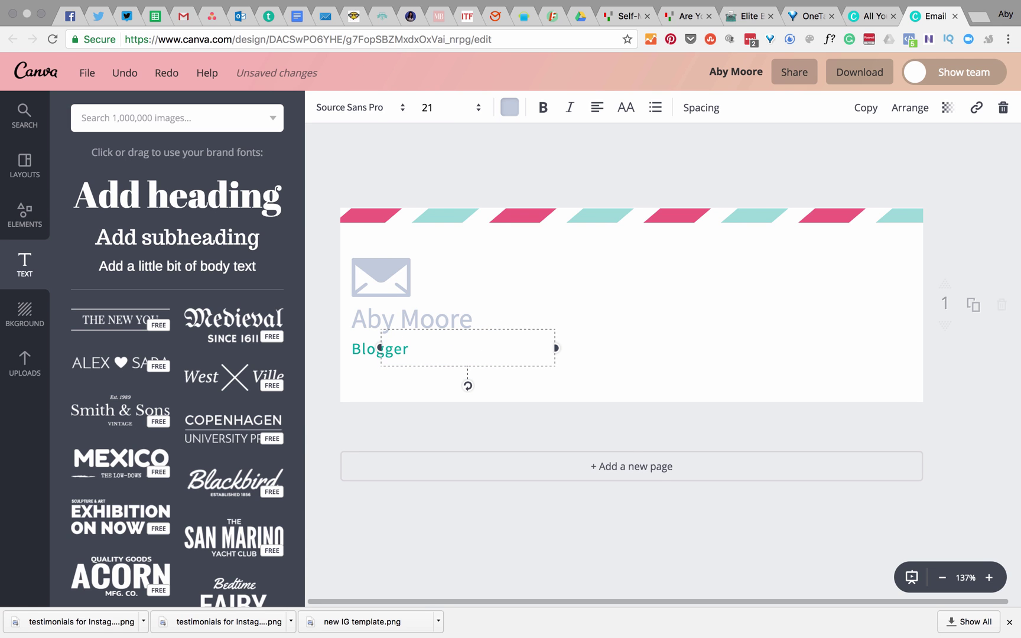
pyautogui.click(529, 298)
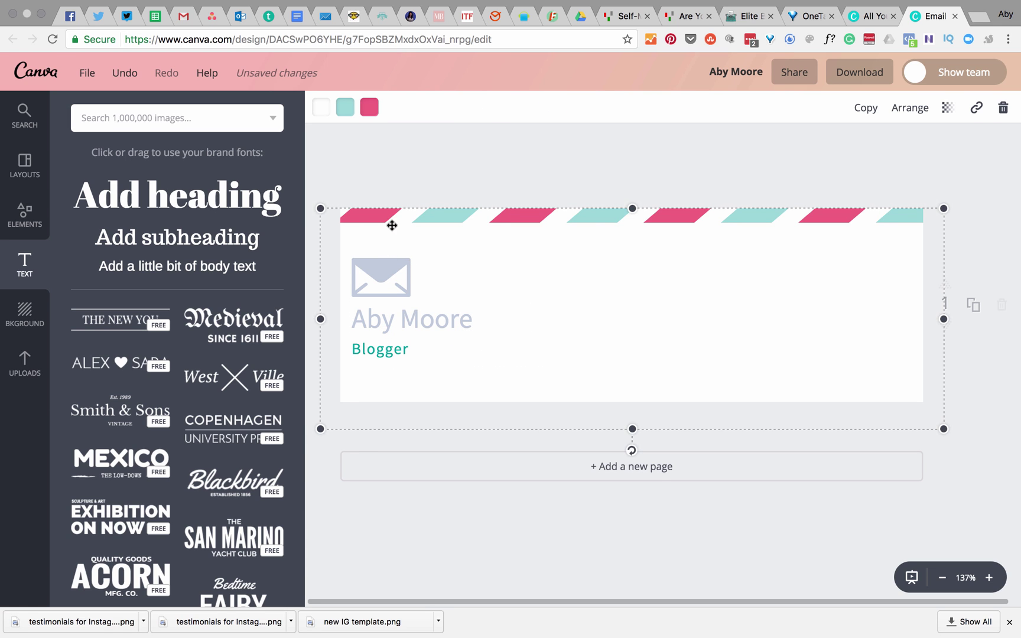
pyautogui.click(392, 173)
# Recolour the envelope icon to the darker brand pink, undoing an accidental border move
pyautogui.click(376, 284)
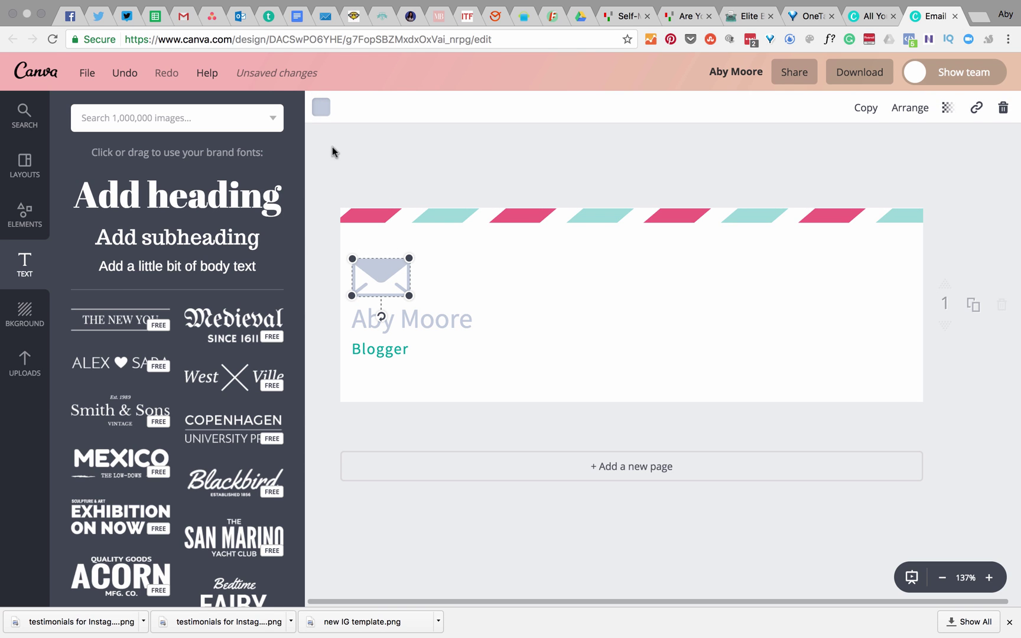
pyautogui.click(321, 110)
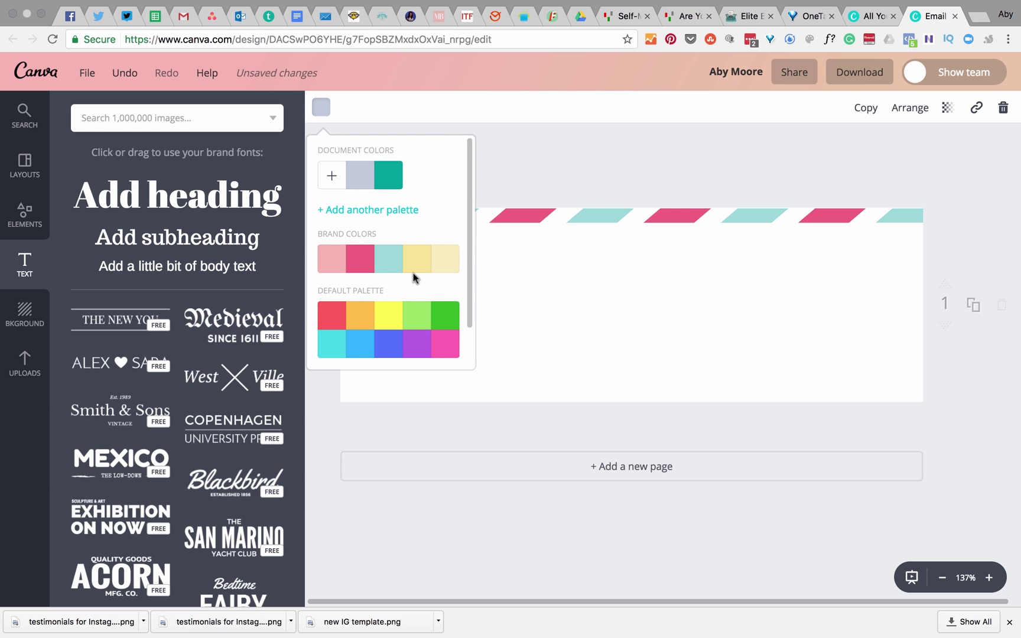
pyautogui.click(444, 347)
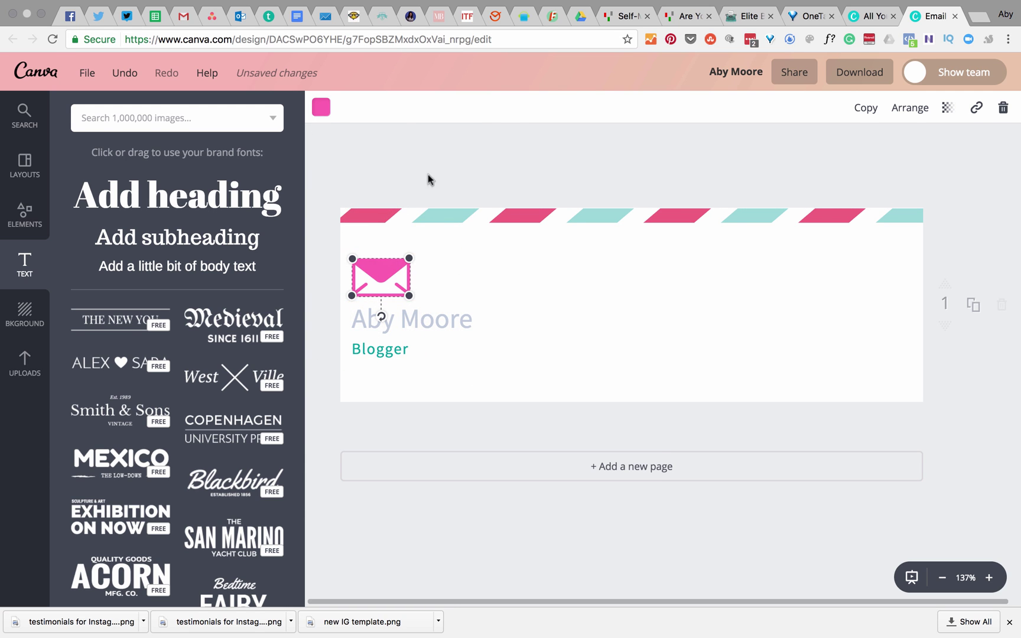
pyautogui.click(429, 179)
pyautogui.click(382, 278)
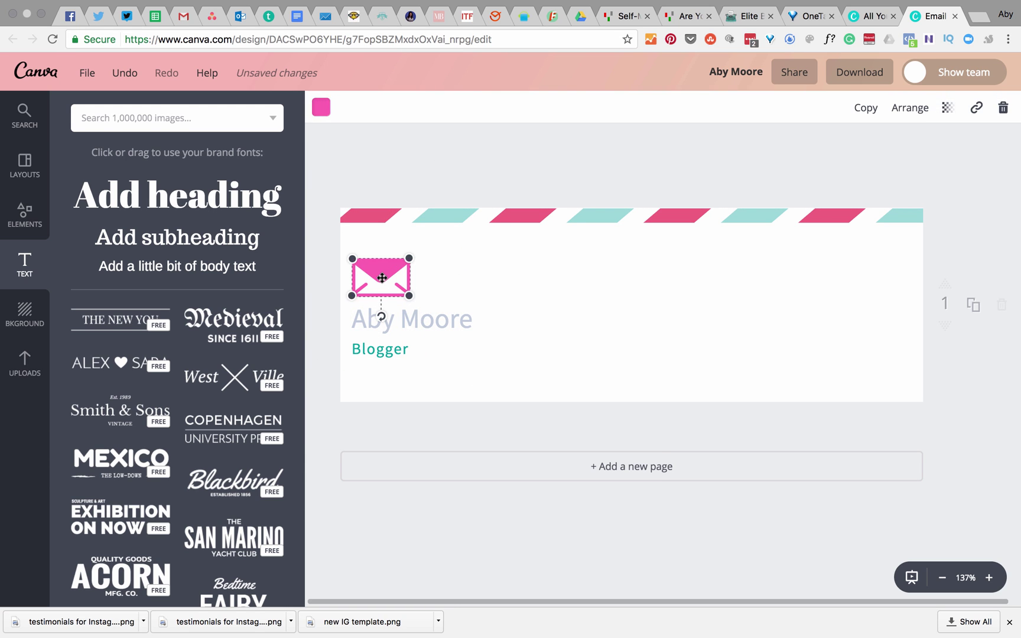
pyautogui.click(334, 131)
pyautogui.click(357, 263)
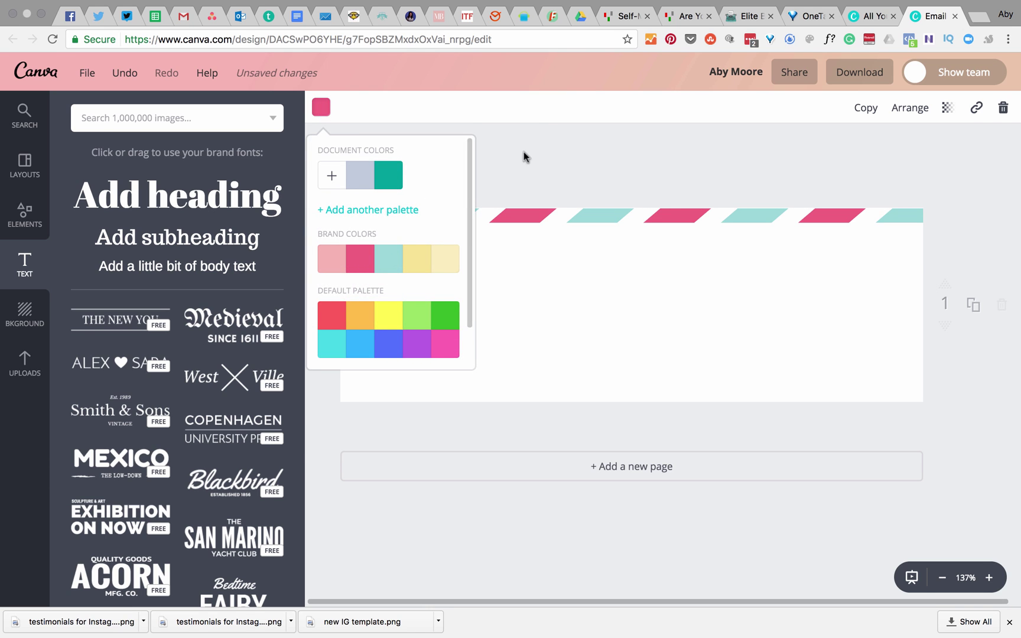
pyautogui.click(457, 145)
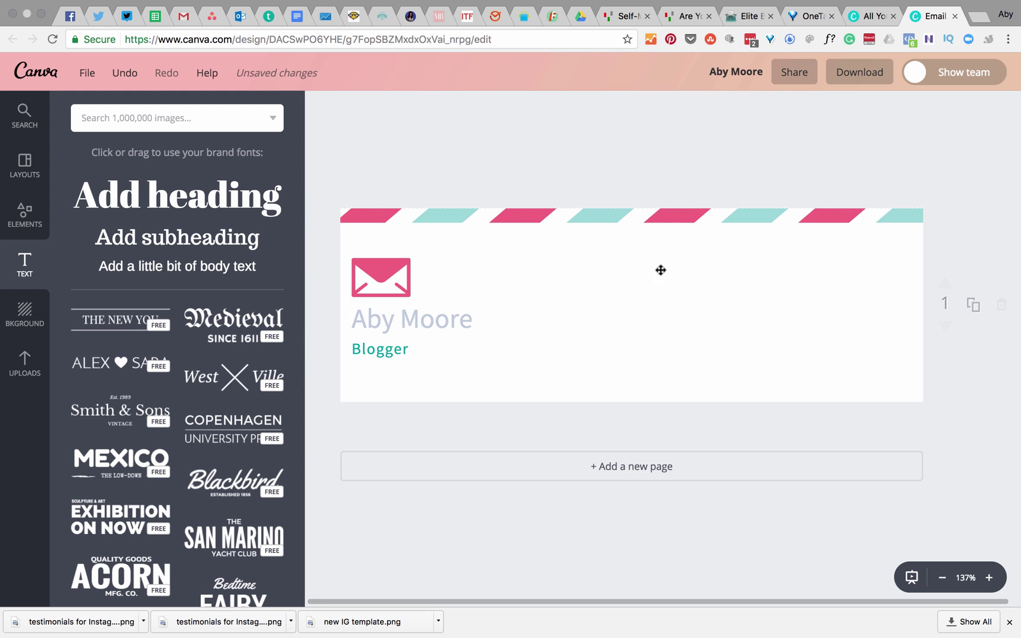
pyautogui.moveTo(661, 269); pyautogui.dragTo(674, 322)
pyautogui.press('super+z')
# Add the uploaded Blog Posts That Sell cover, shrink it, and place it at the header's right
pyautogui.click(635, 161)
pyautogui.click(25, 361)
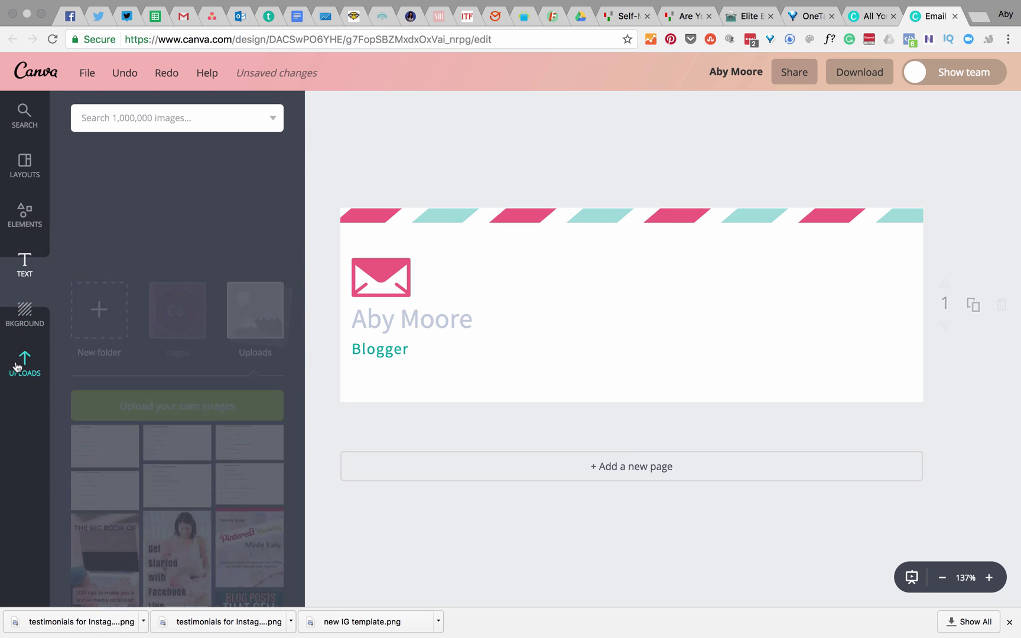
pyautogui.scroll(-3, 154, 463)
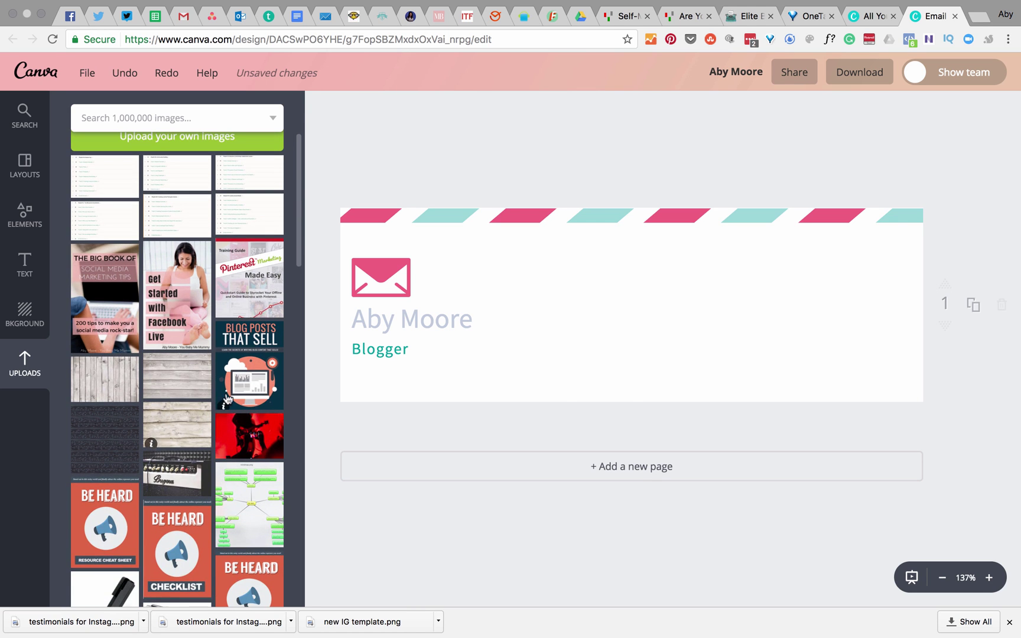
pyautogui.click(254, 381)
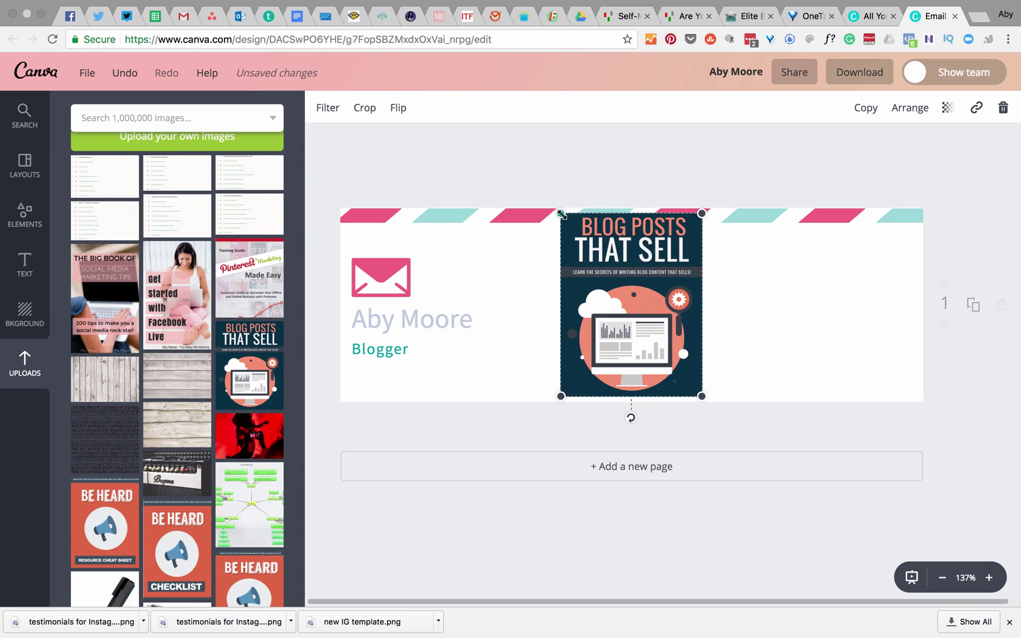
pyautogui.moveTo(562, 214); pyautogui.dragTo(604, 266)
pyautogui.moveTo(632, 346); pyautogui.dragTo(832, 323)
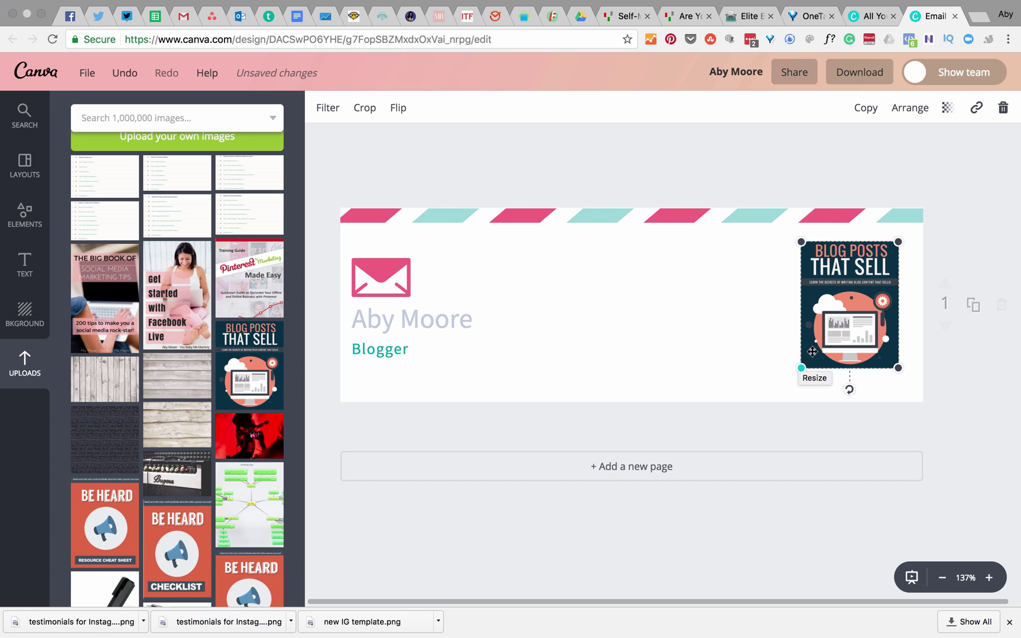
# Nudge the envelope icon slightly higher
pyautogui.moveTo(385, 262); pyautogui.dragTo(385, 251)
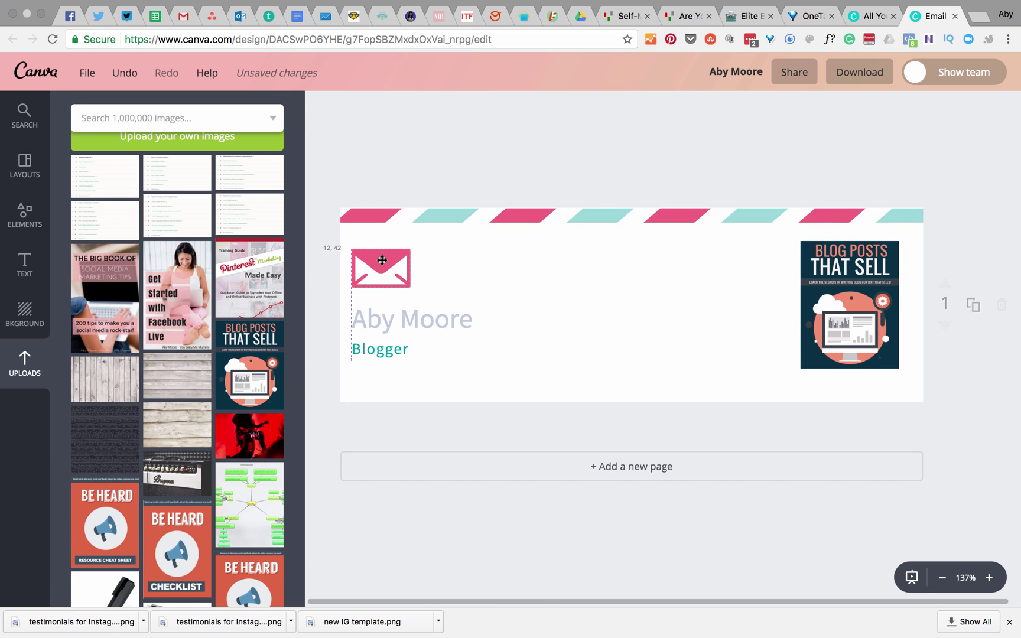
pyautogui.click(365, 353)
pyautogui.click(467, 171)
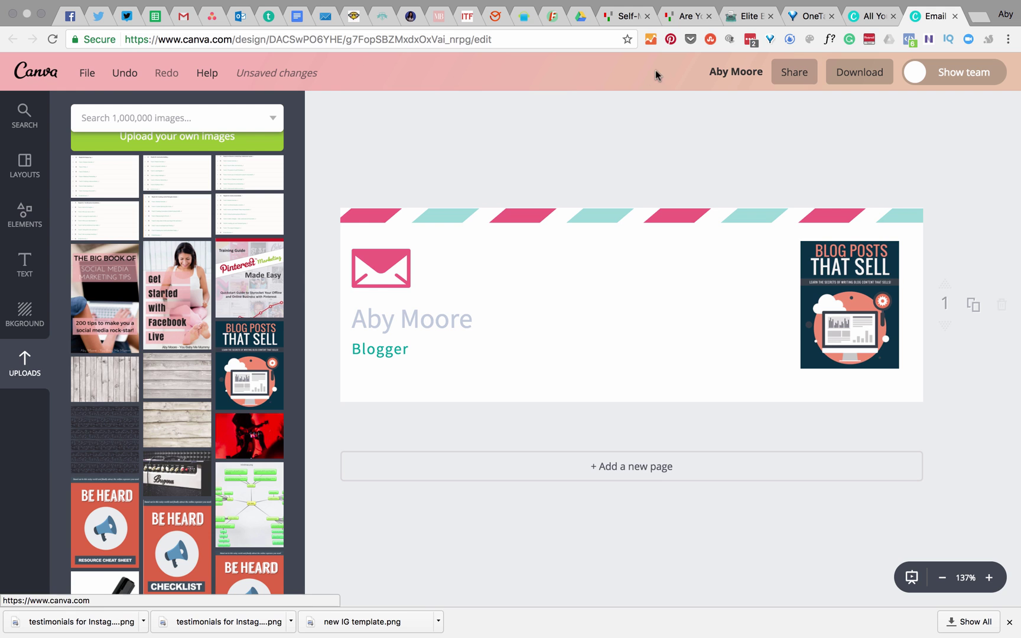
# Switch to the browser tab showing Canva's Create a design page and scroll through the design types
pyautogui.click(863, 23)
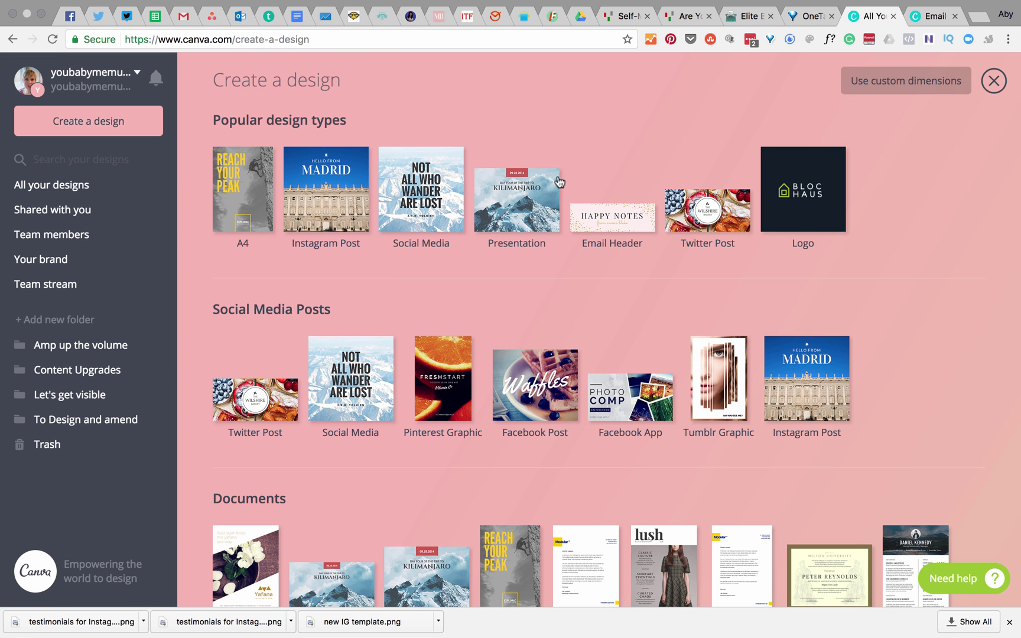
pyautogui.scroll(-10, 577, 416)
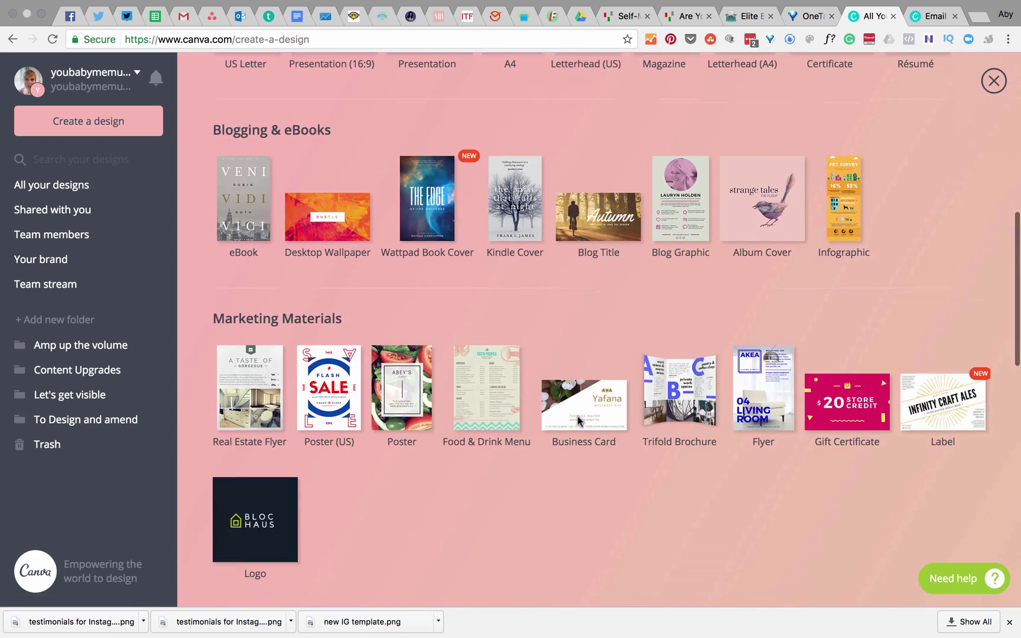
pyautogui.scroll(10, 577, 419)
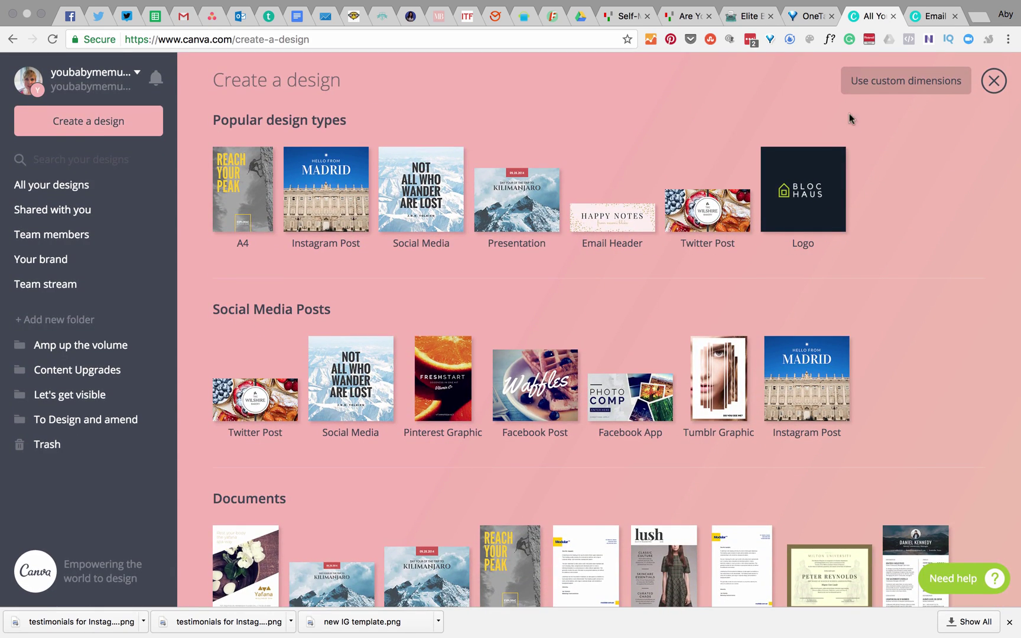